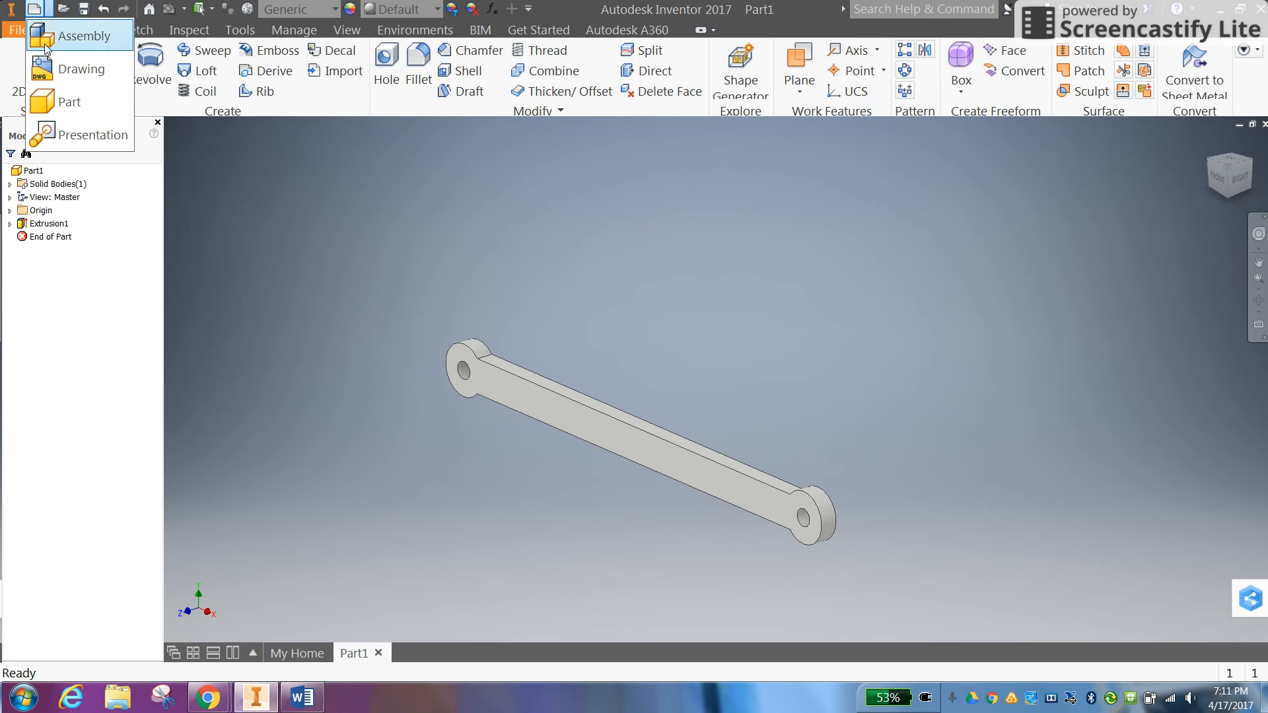
Create a new part and bring up the Part #7 Linkage Arm drawing in a maximized Word window
click(66, 104)
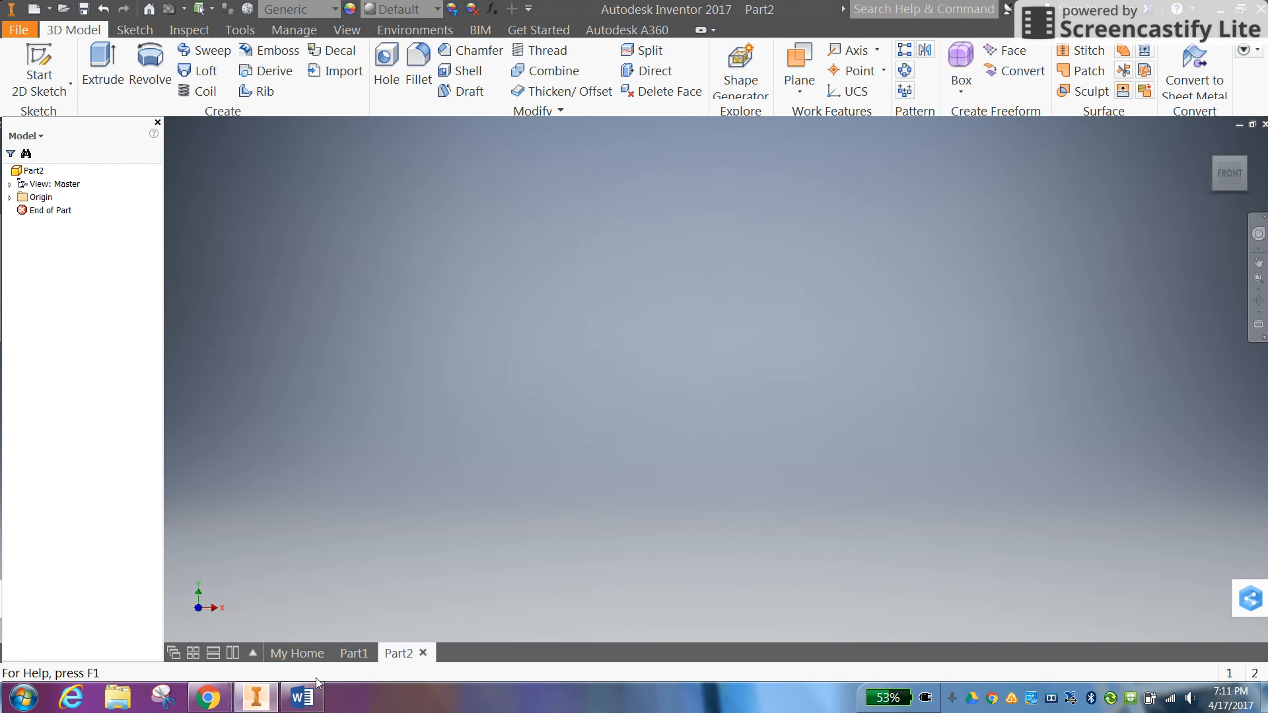
click(306, 697)
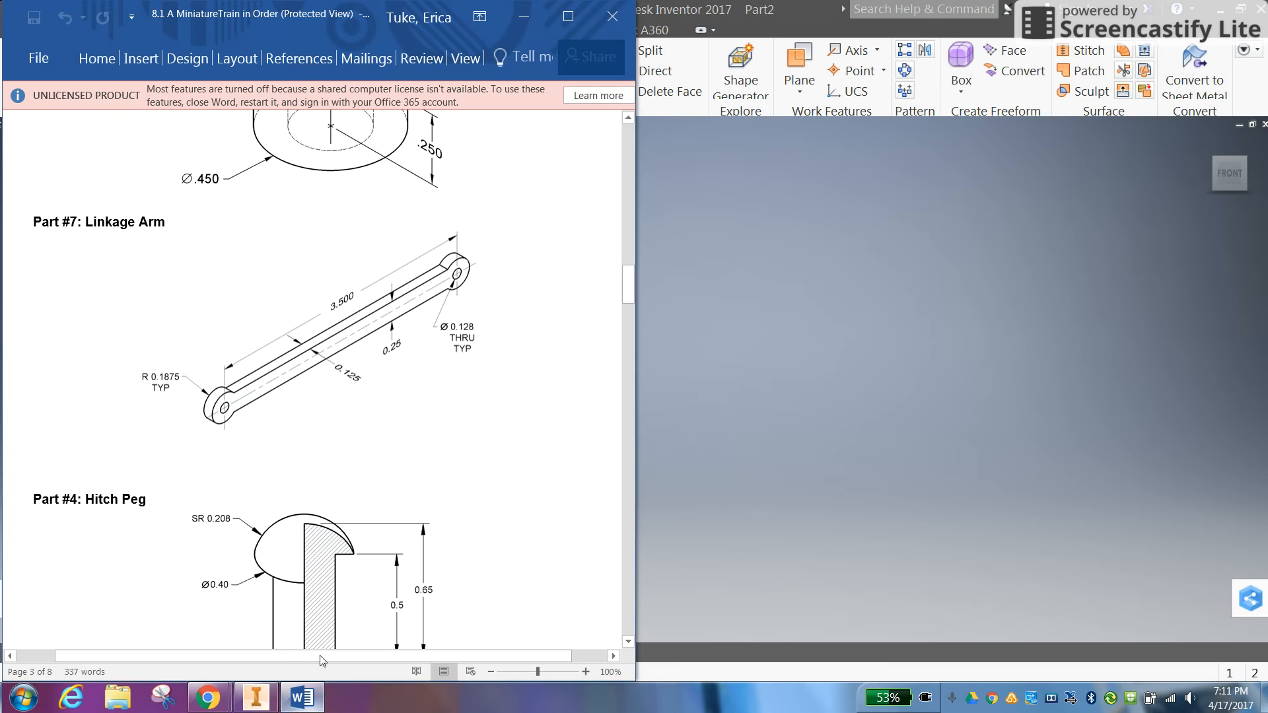
click(568, 16)
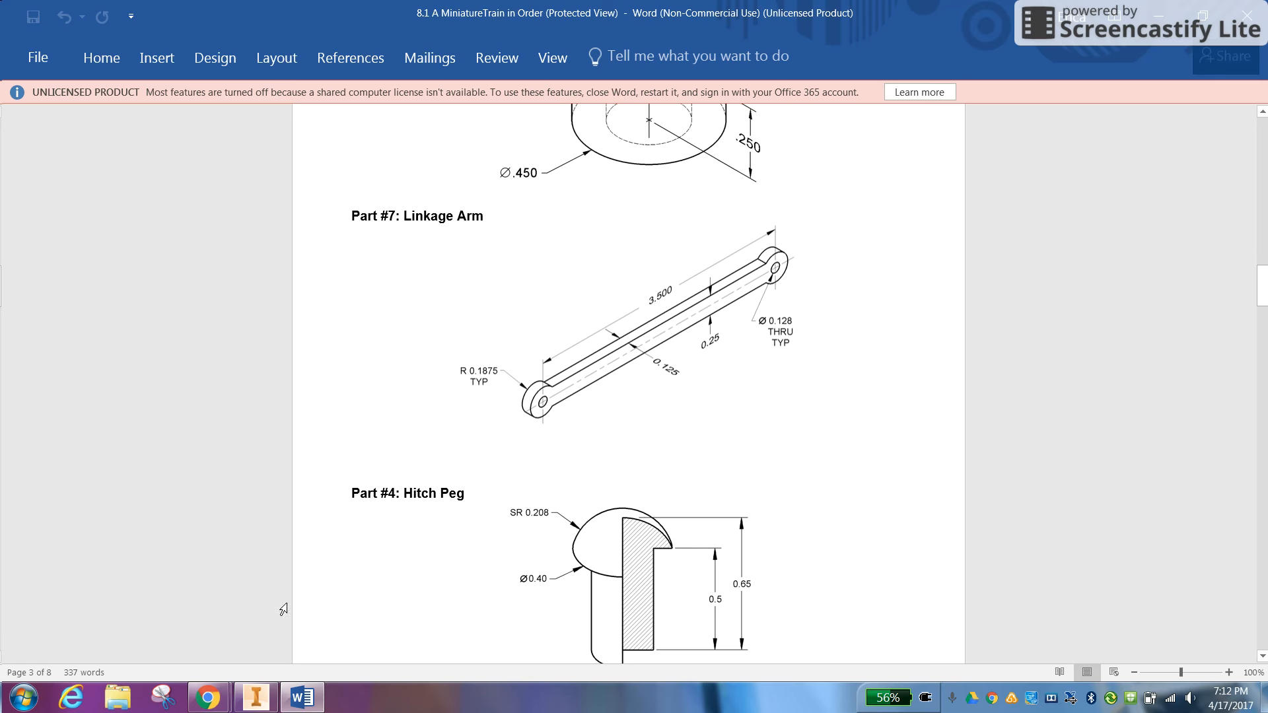
Switch back to Inventor and start a 2D sketch on the XY plane of the new part
click(256, 698)
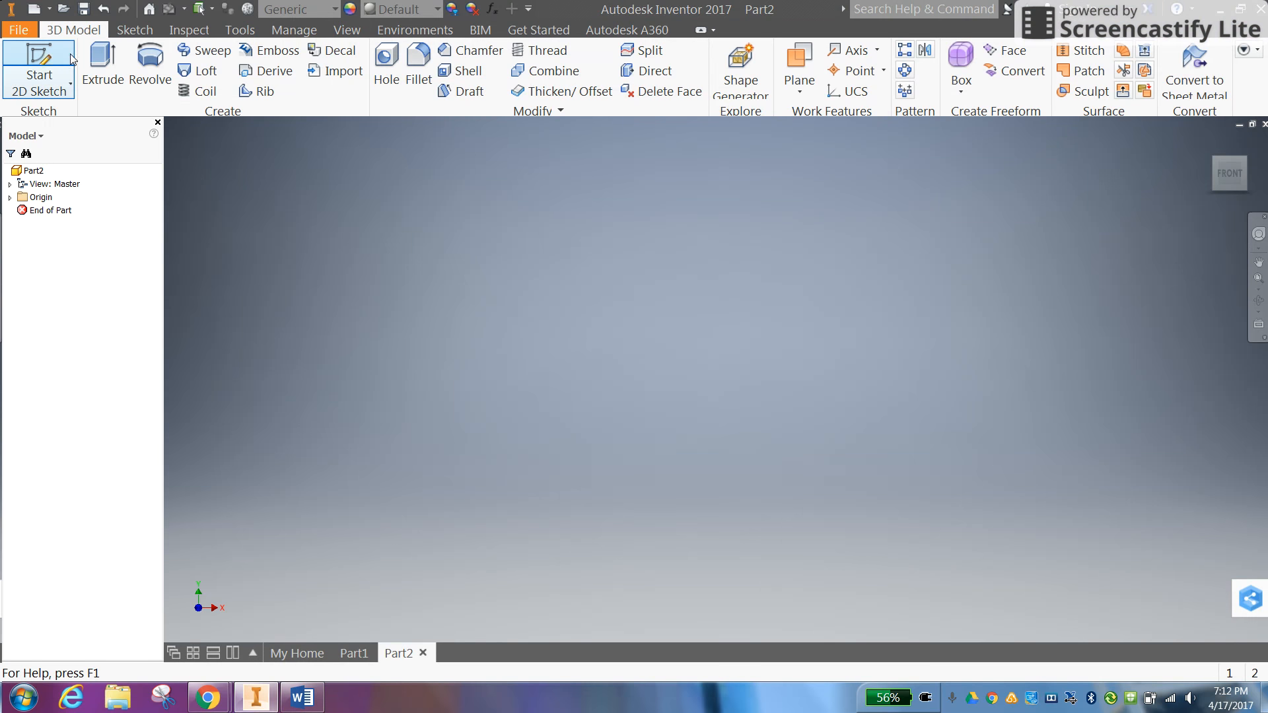
click(39, 59)
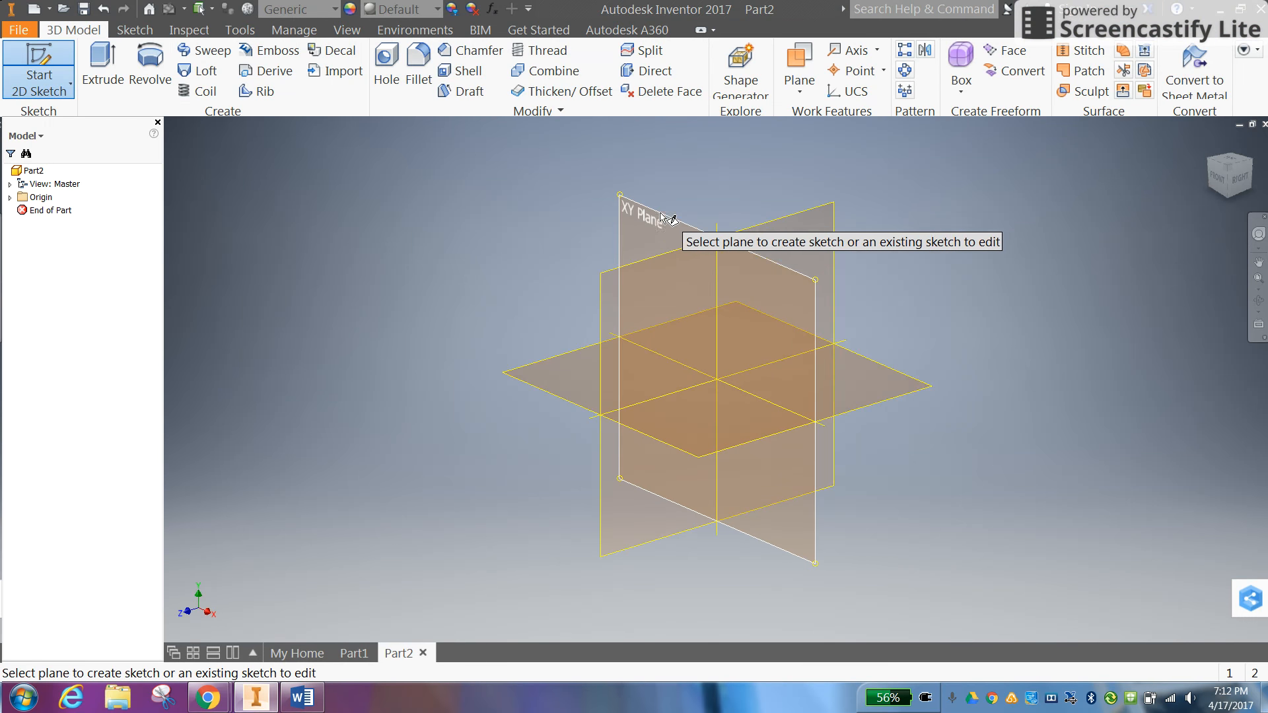
click(661, 224)
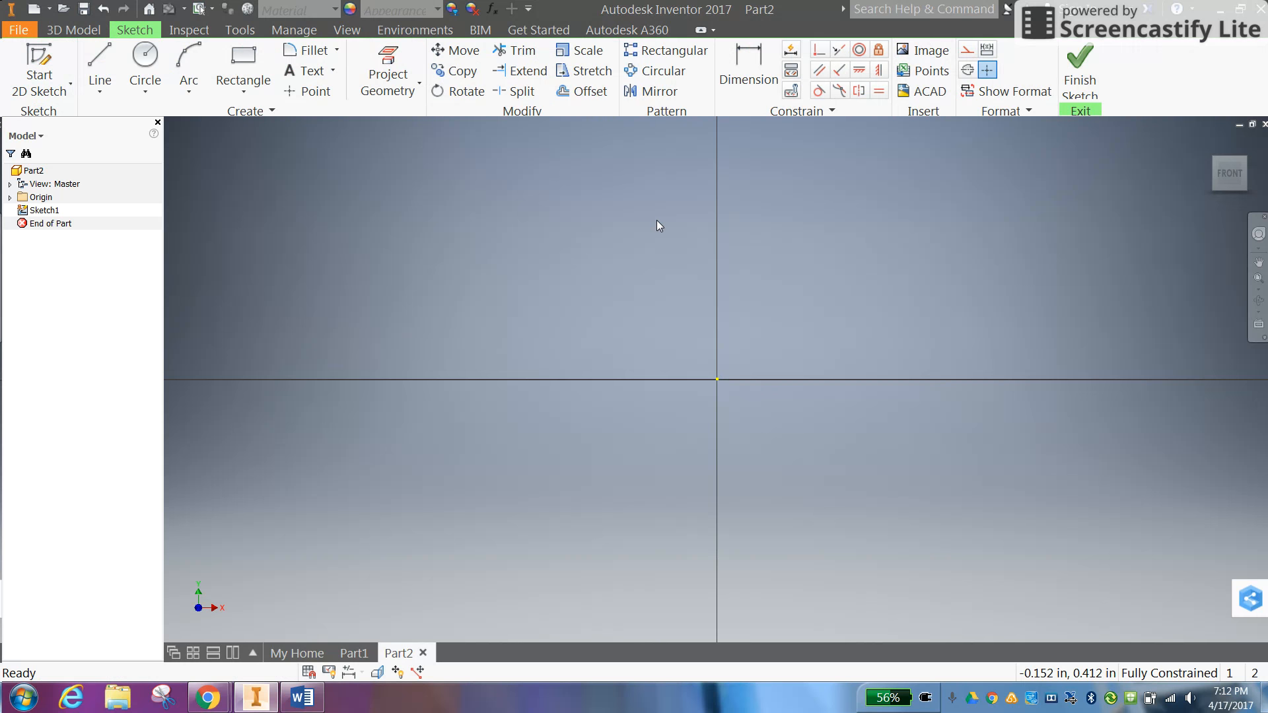
Draw two concentric circles centred on the origin, with diameters of .1875*2 and .128 in
click(146, 69)
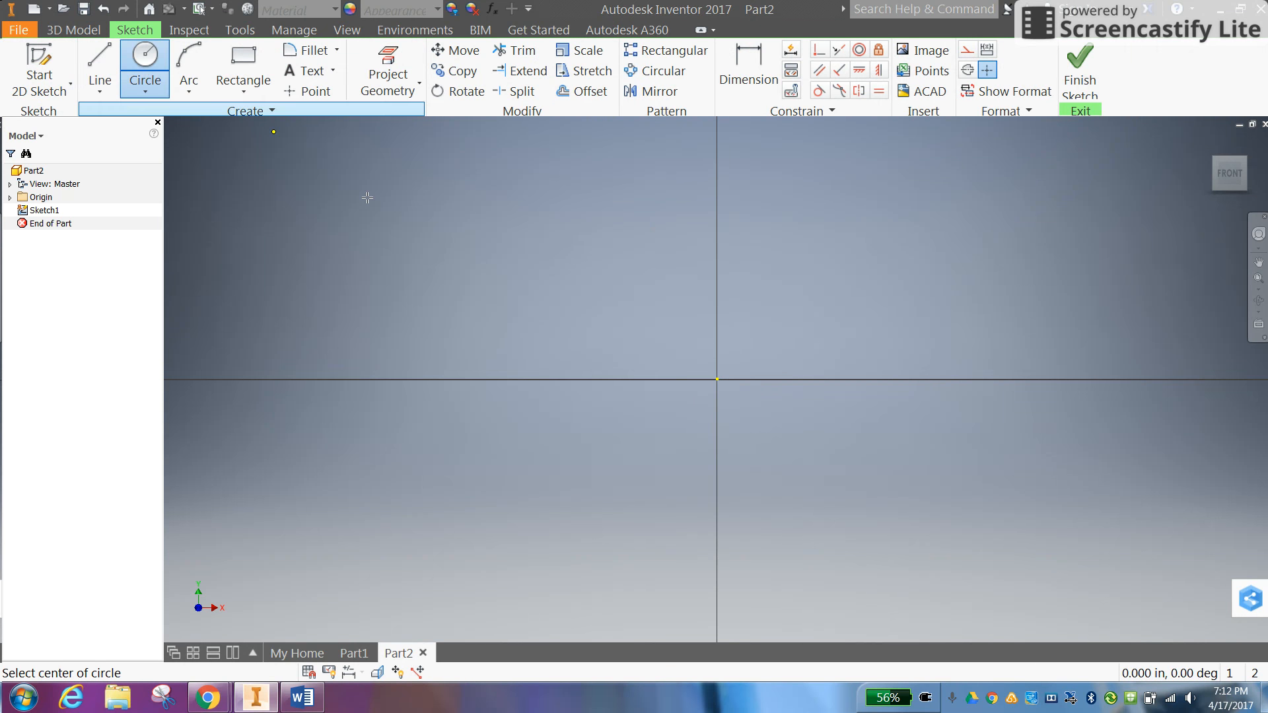
click(717, 381)
text(.1875*2)
key(Return)
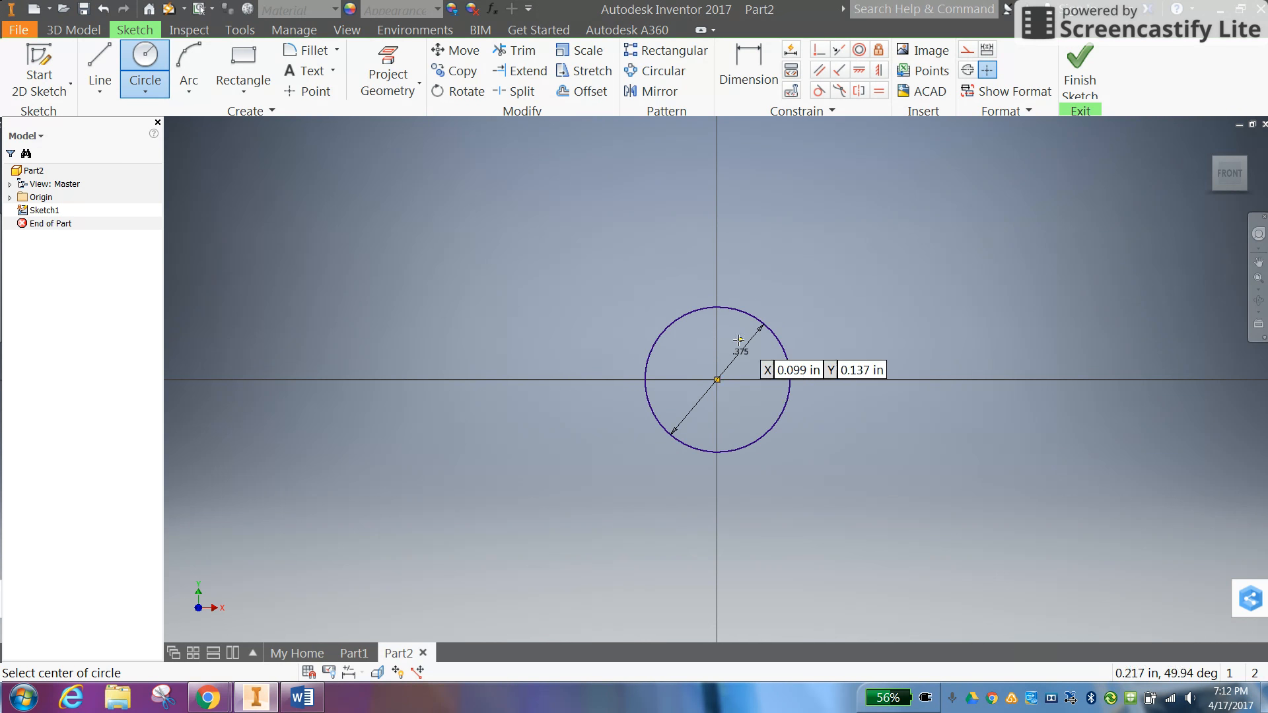
click(717, 379)
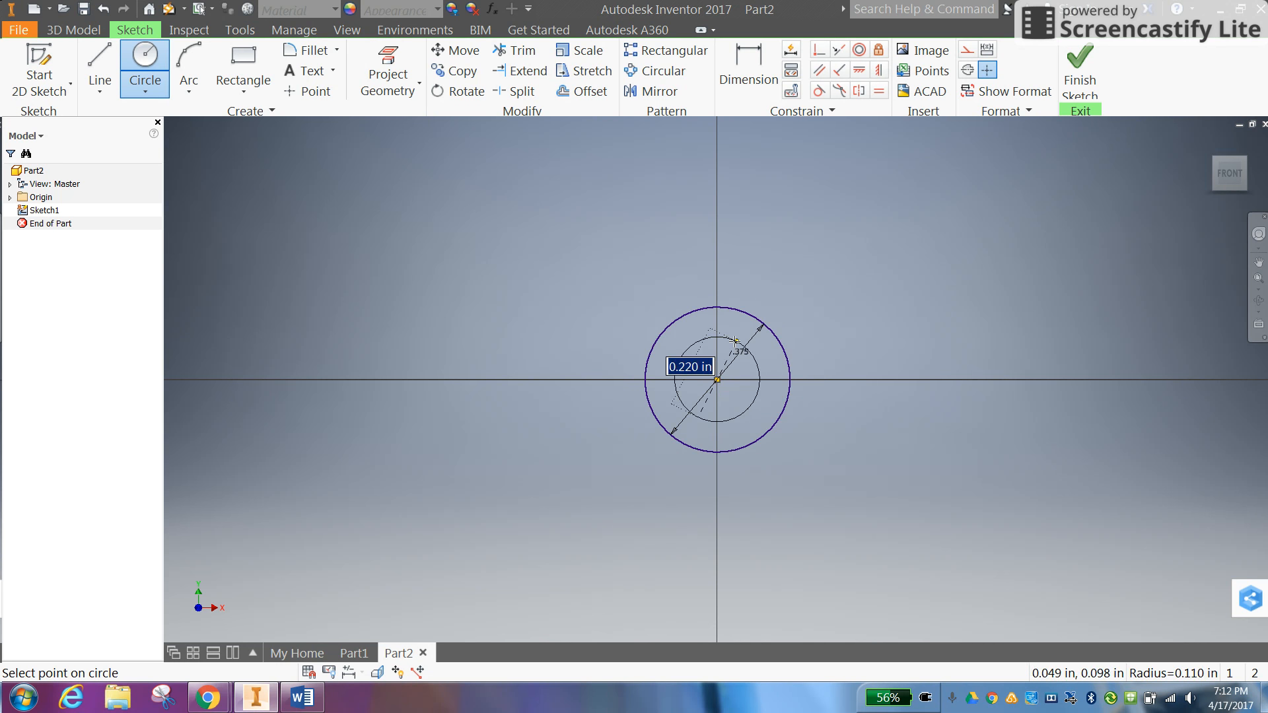
text(.128)
key(Return)
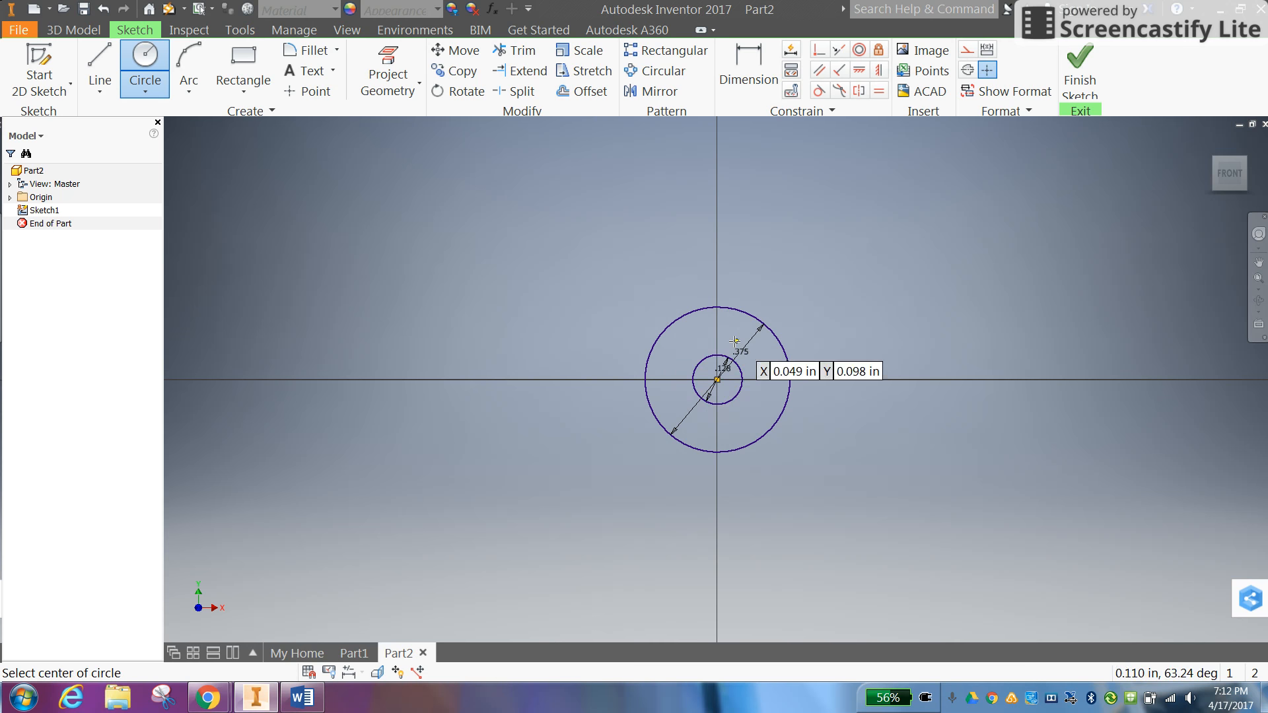
Draw concentric circles of .375 and .128 in diameter on the horizontal axis, about 1.13 in to the right of the origin
click(302, 697)
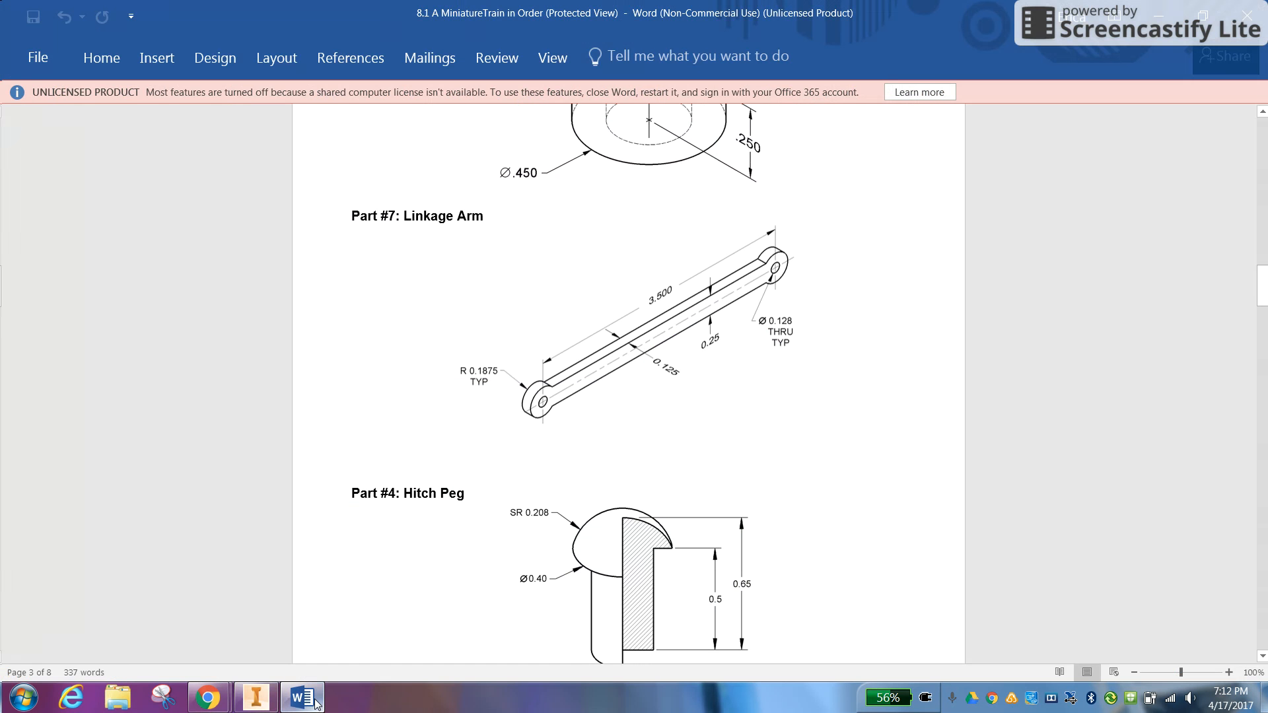
click(315, 703)
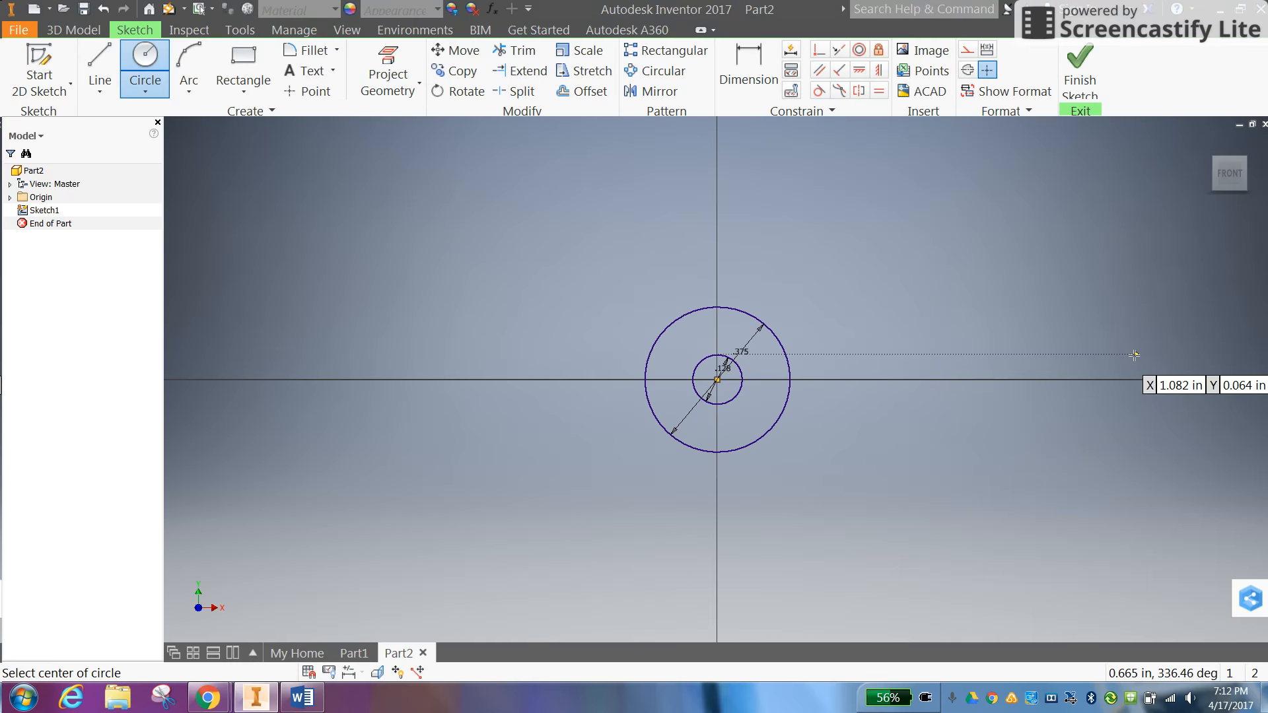
click(1152, 379)
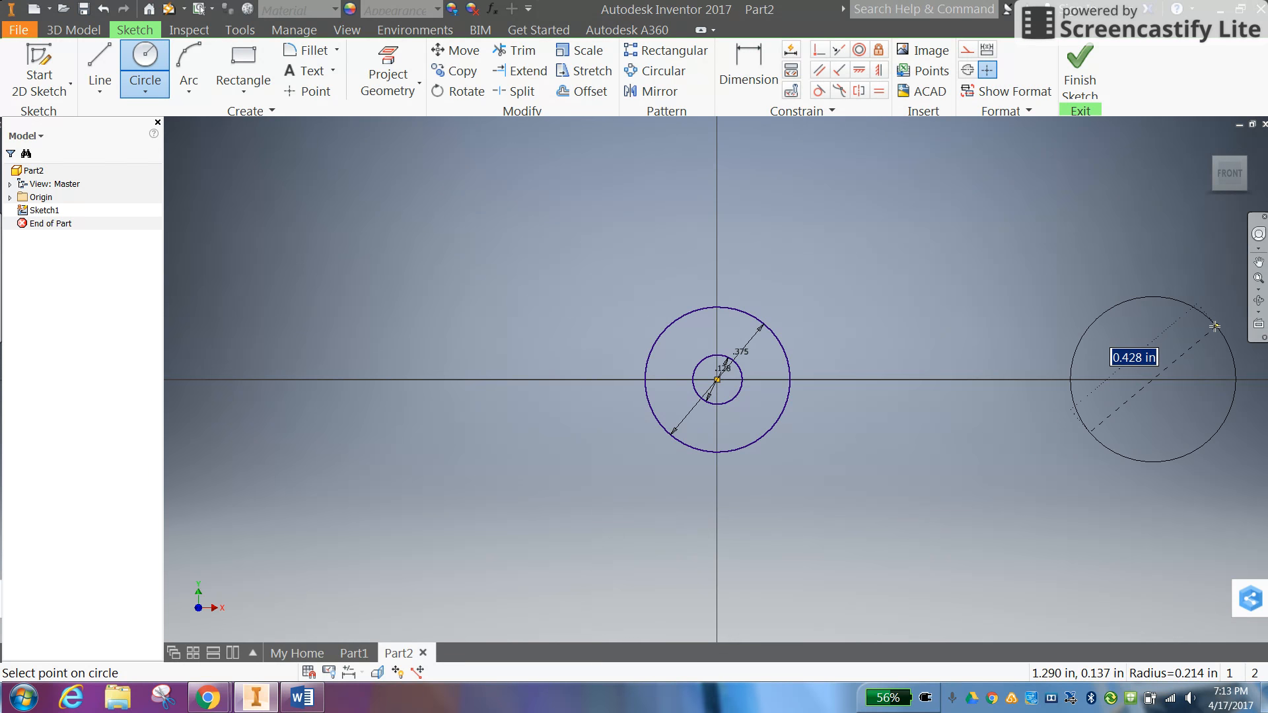
text(.375)
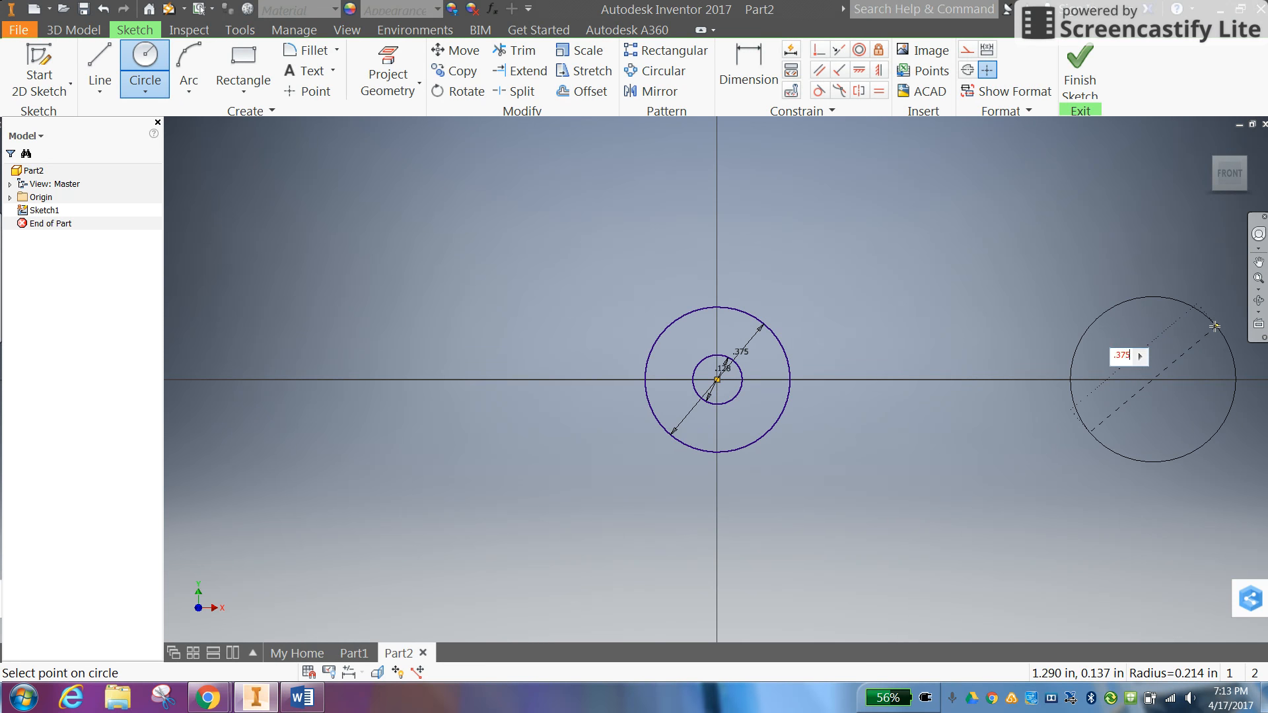
key(Return)
click(1154, 379)
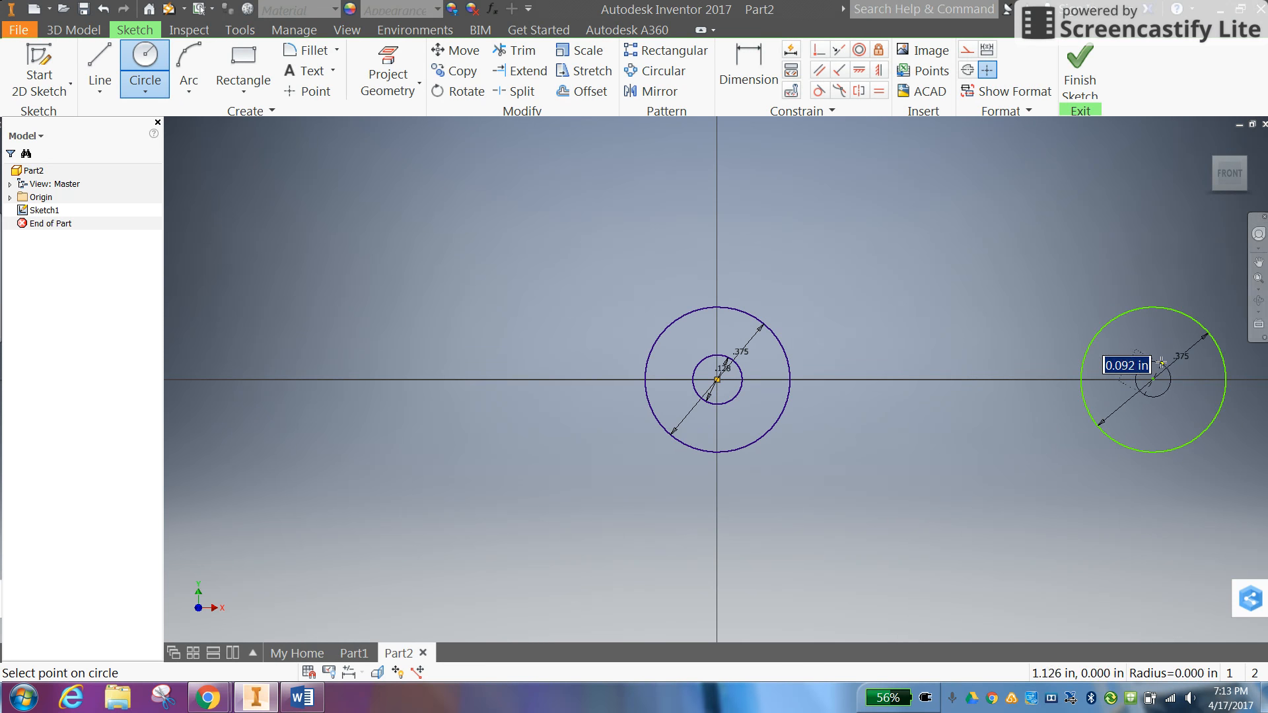
text(.128)
key(Return)
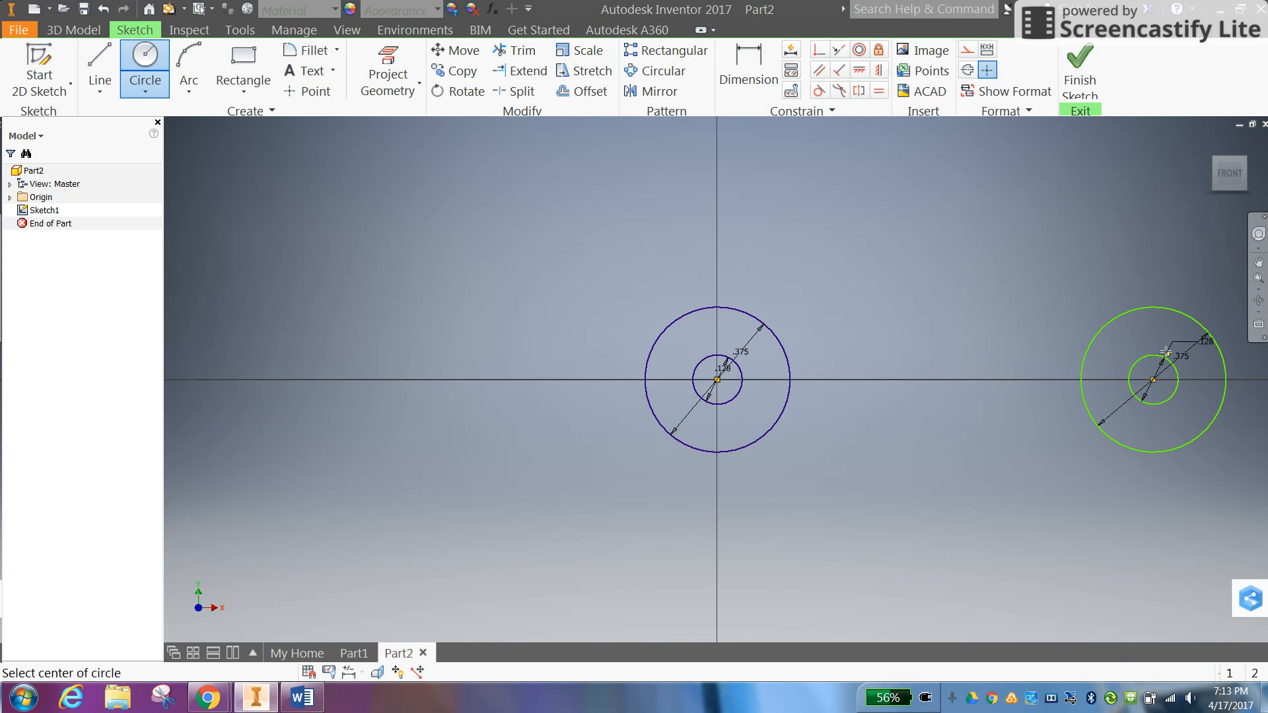
right_click(938, 371)
click(980, 369)
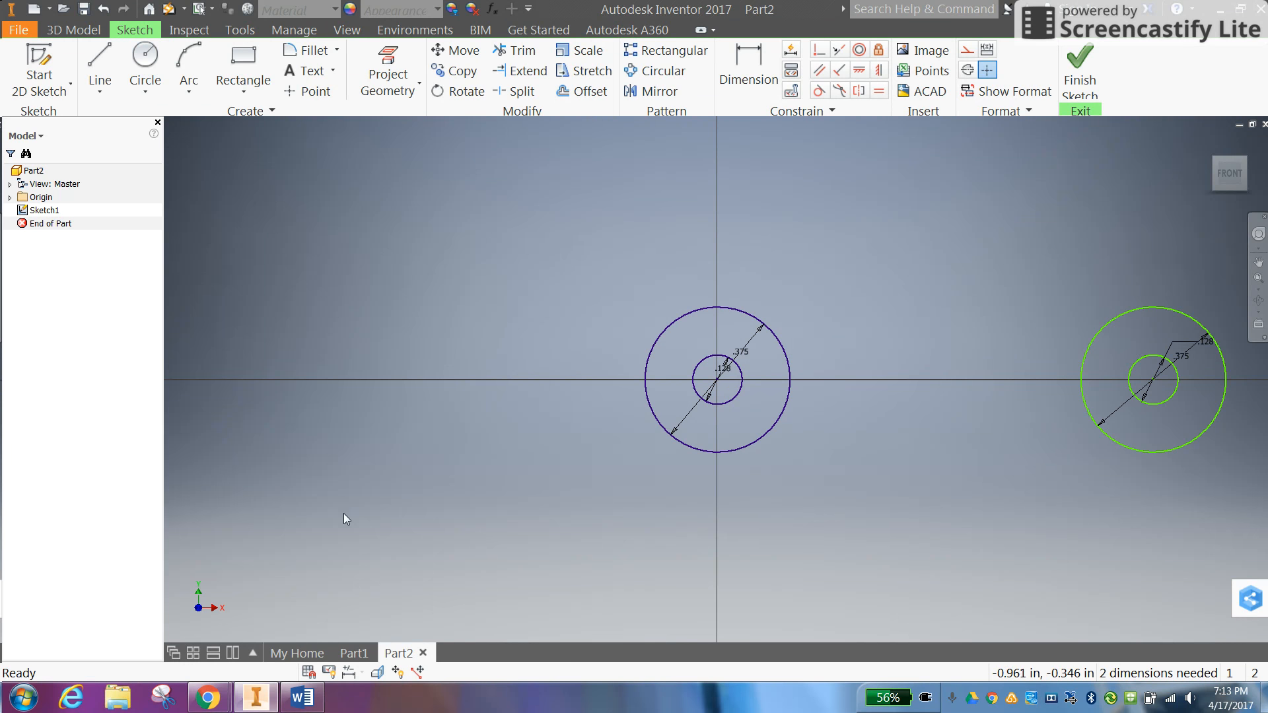
Check the linkage arm's length in the Word drawing and dimension the distance between the two circle centres as 3.5 in
click(256, 697)
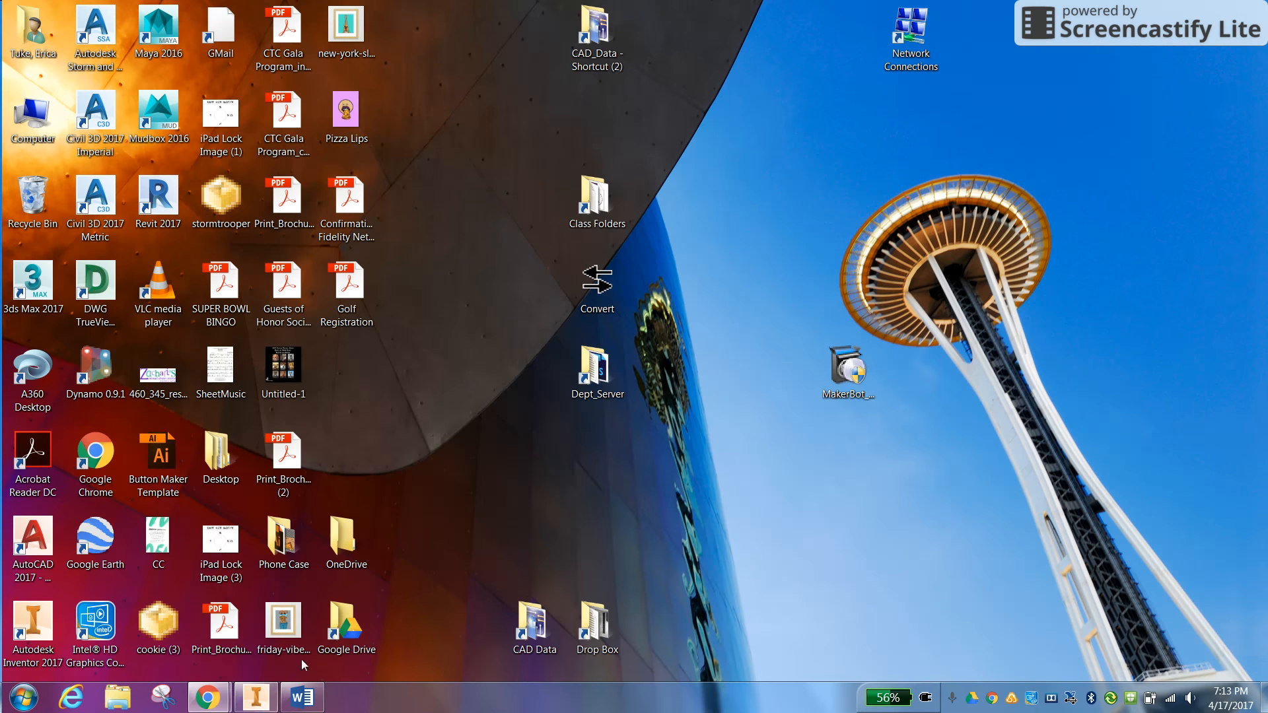
click(256, 697)
click(301, 697)
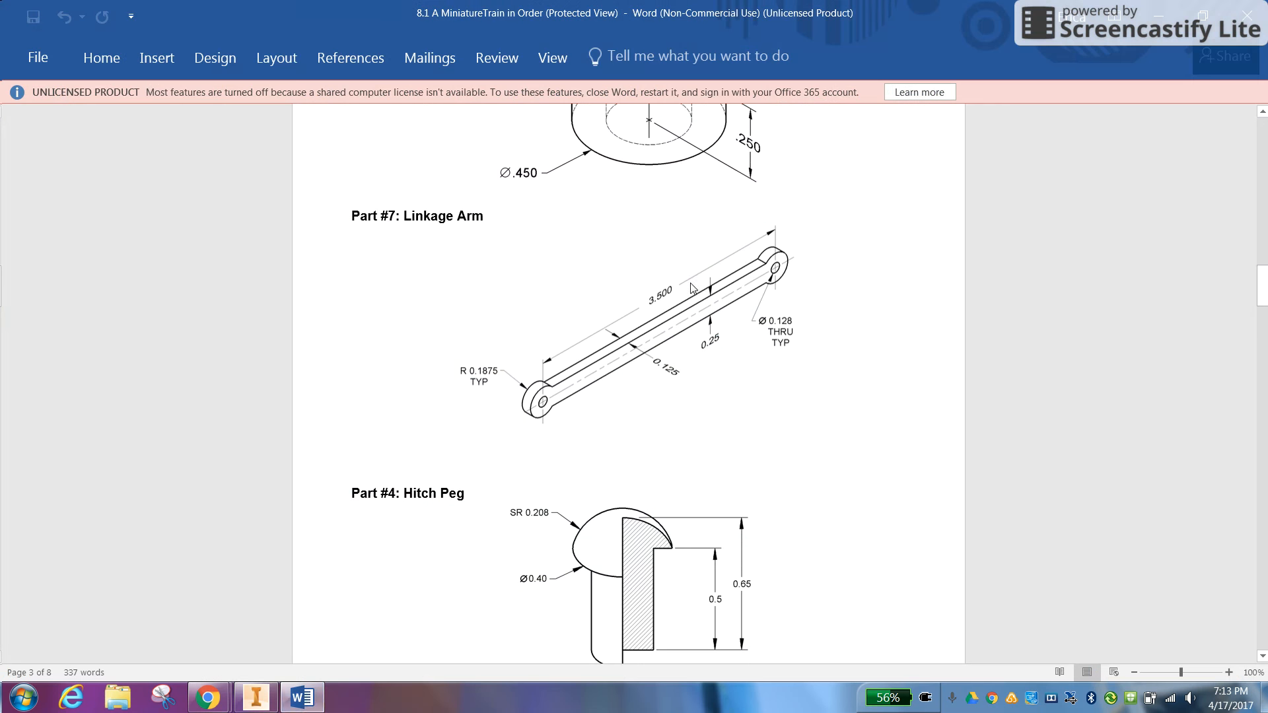
click(262, 704)
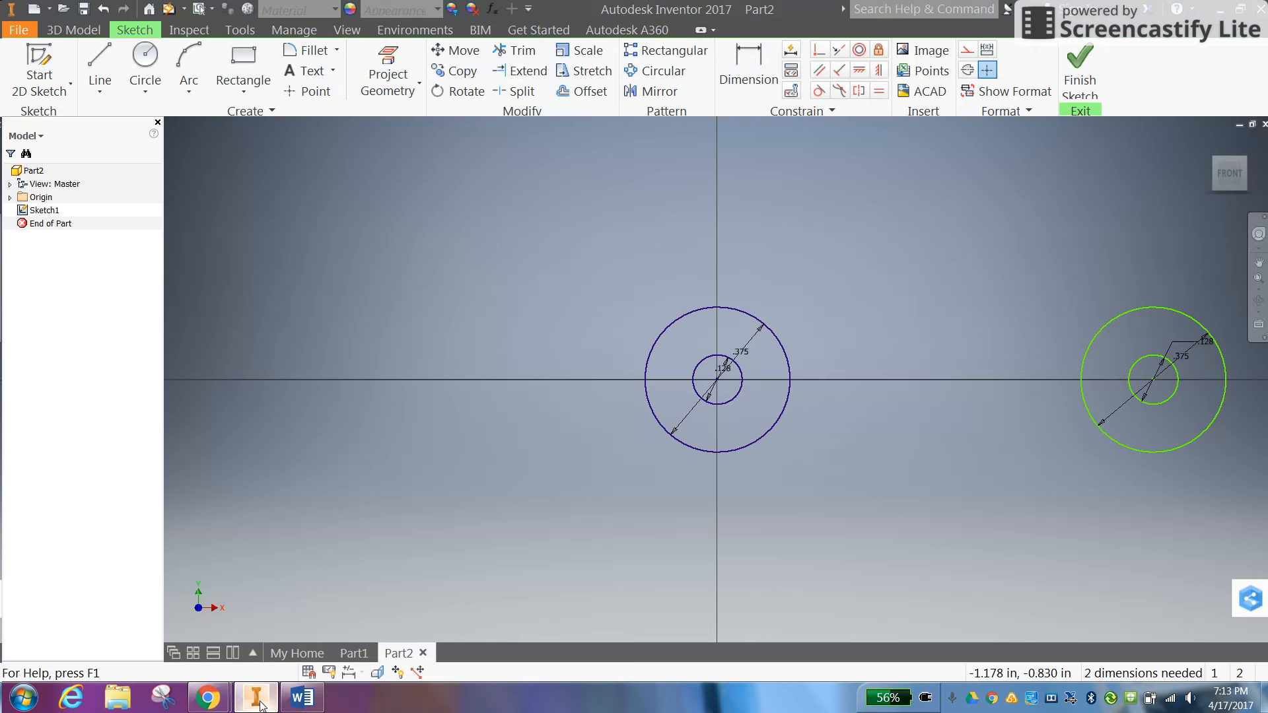
click(743, 63)
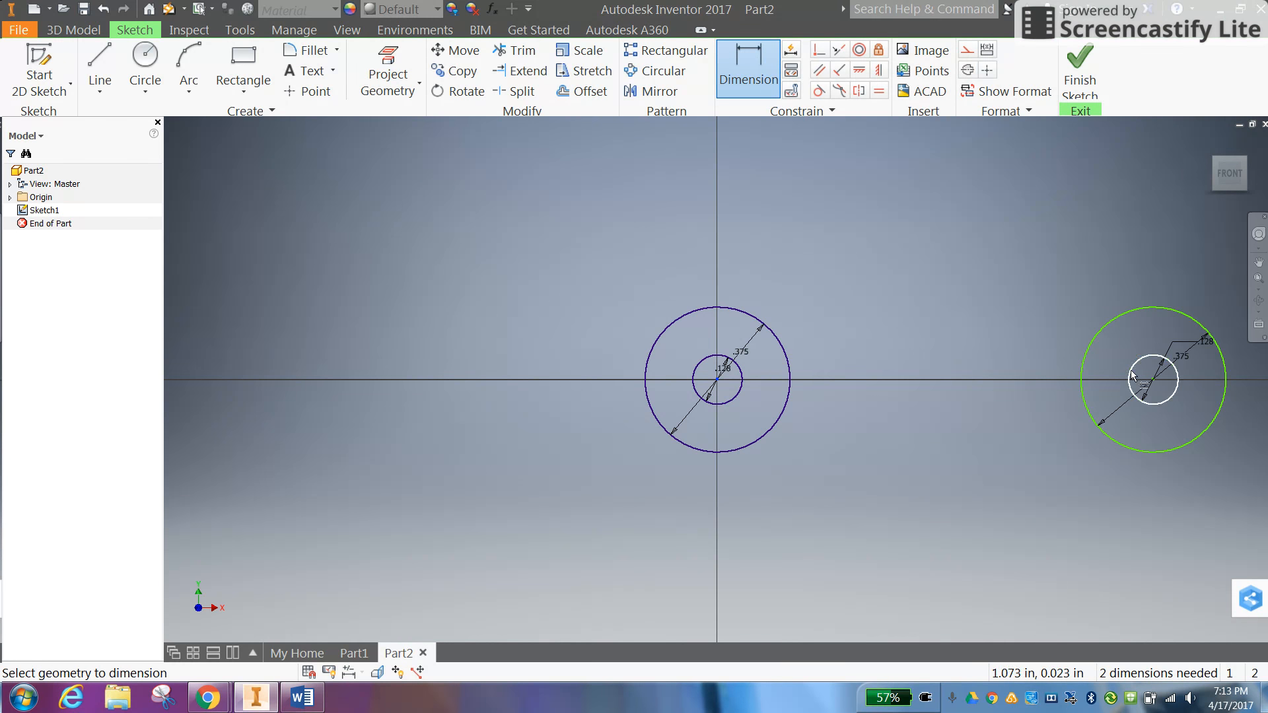
click(1153, 383)
click(1025, 213)
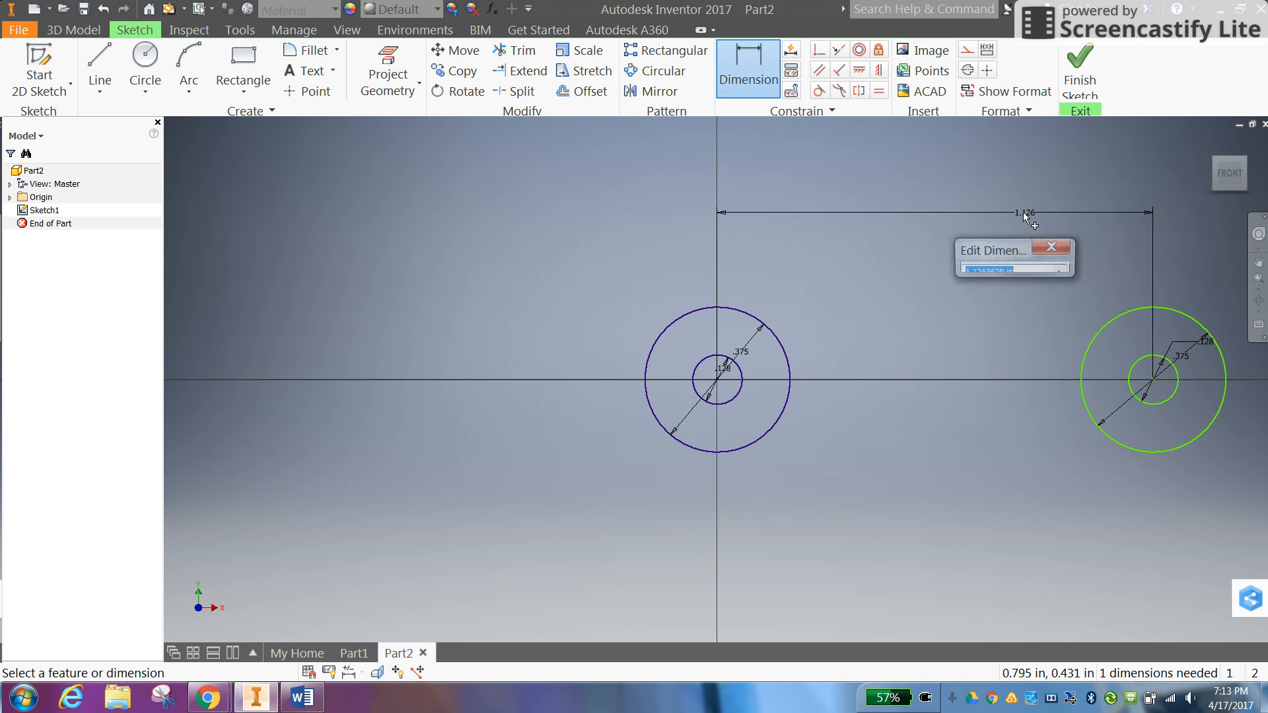
text(3)
key(Return)
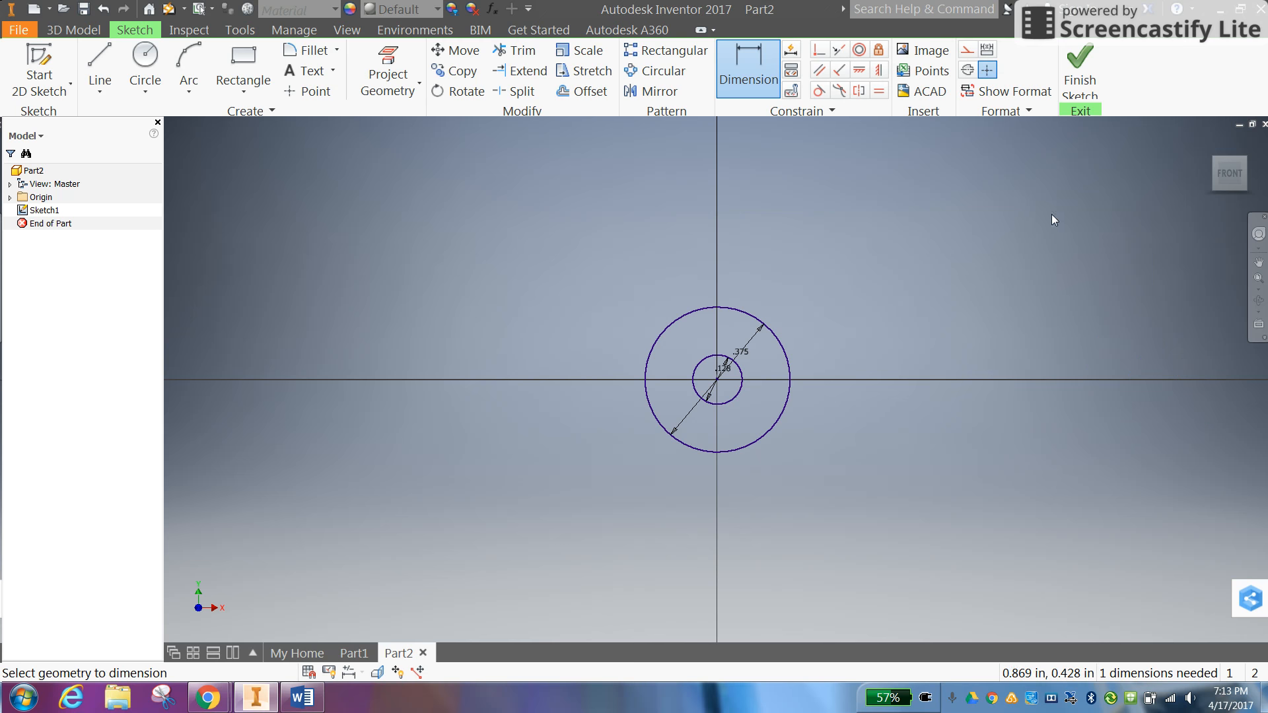
middle_drag(1070, 239, 580, 327)
scroll(525, 293, down, 5)
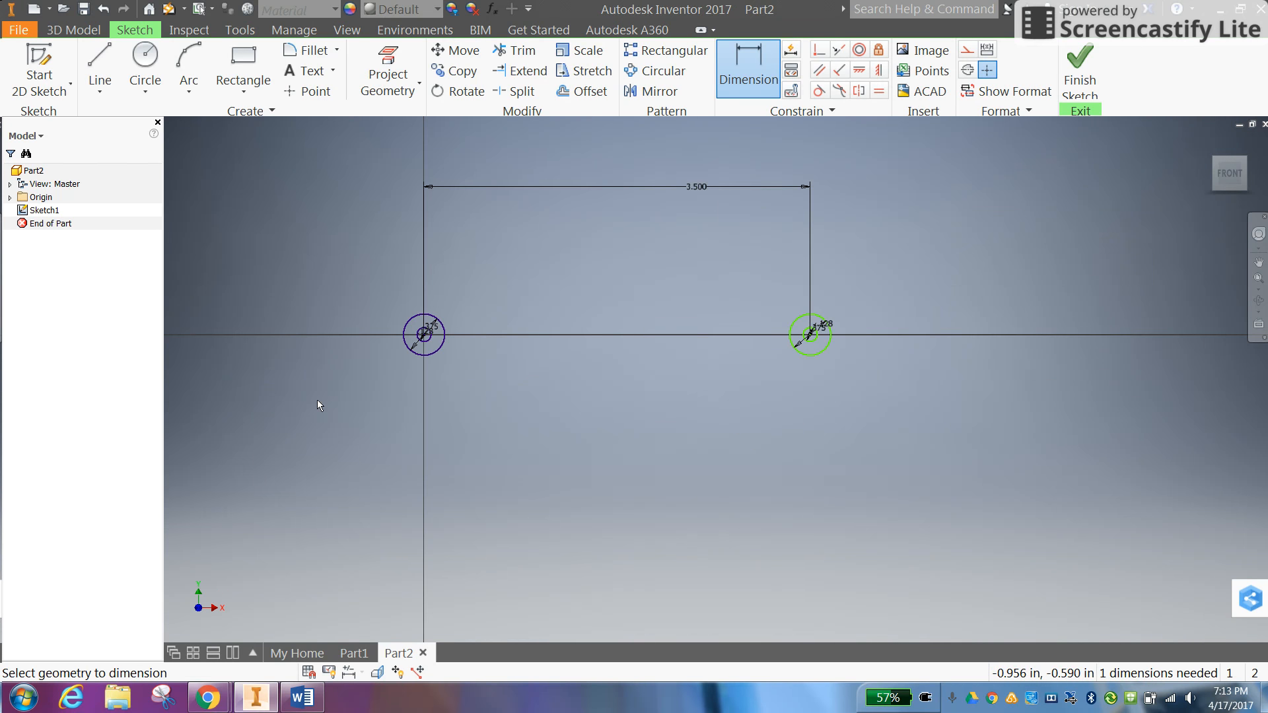
Draw a horizontal line above the axis connecting the two outer circles
click(74, 29)
click(119, 33)
click(100, 63)
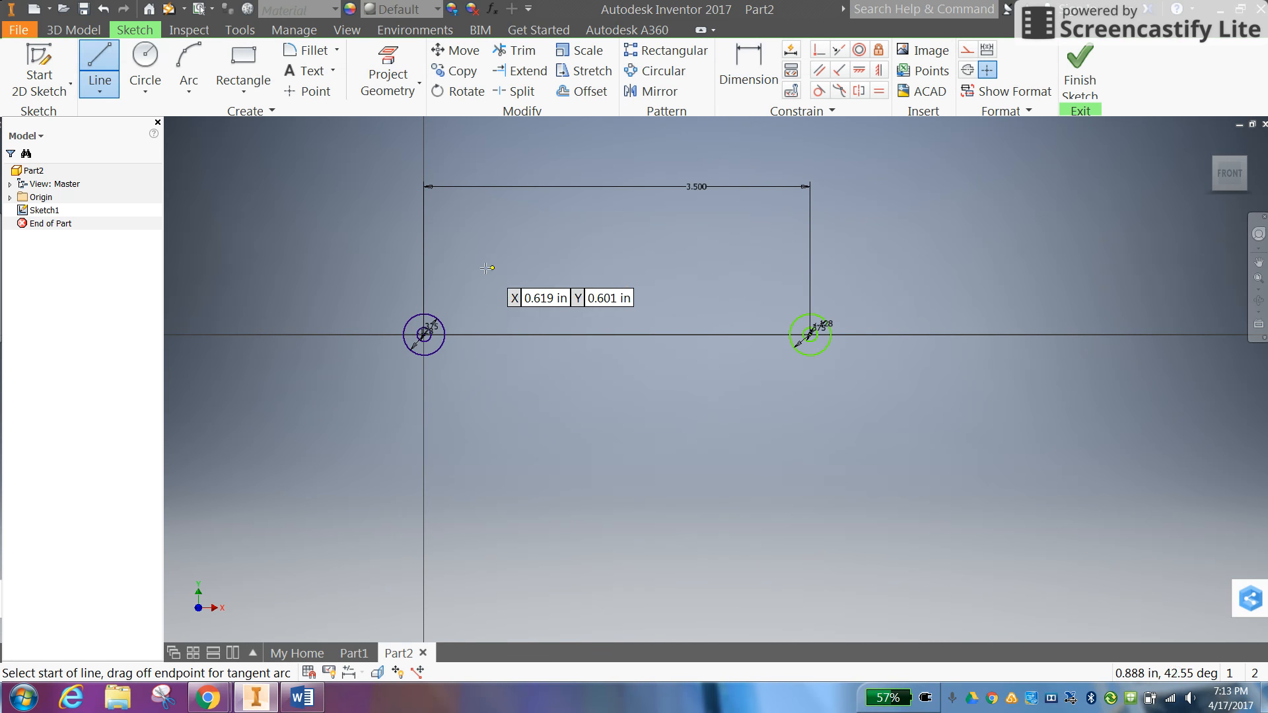
click(438, 324)
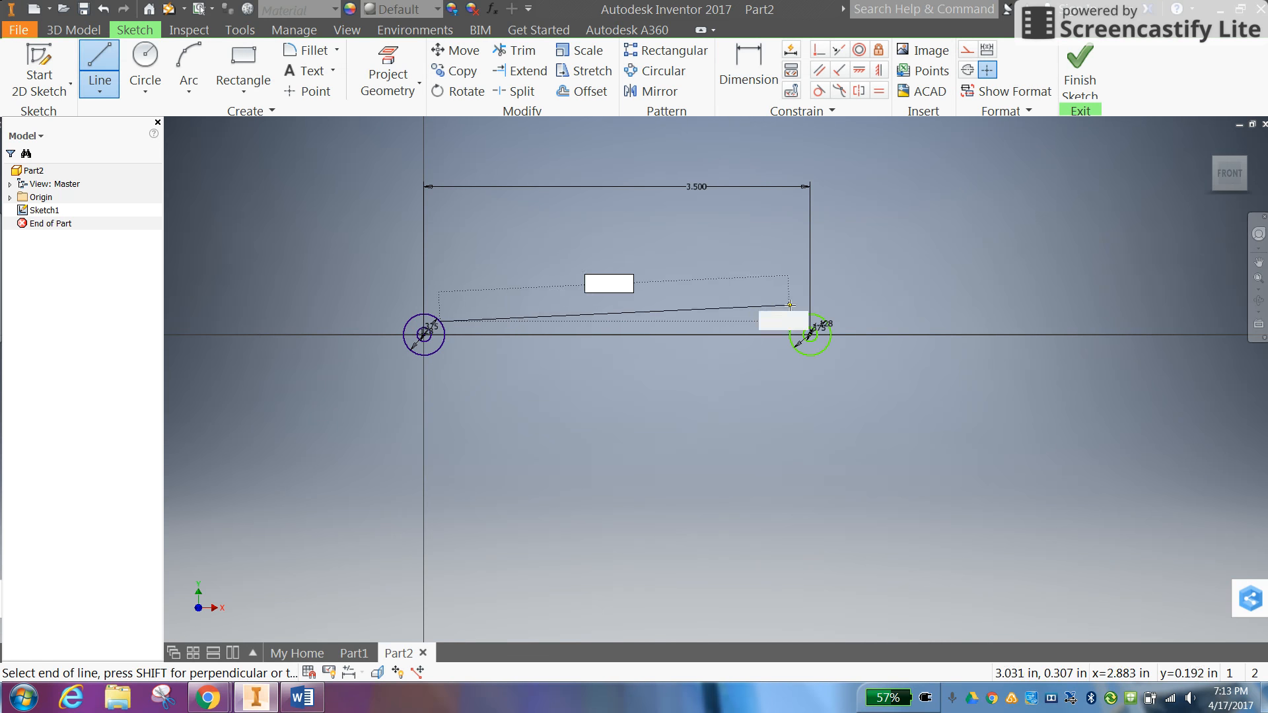
click(795, 323)
right_click(923, 307)
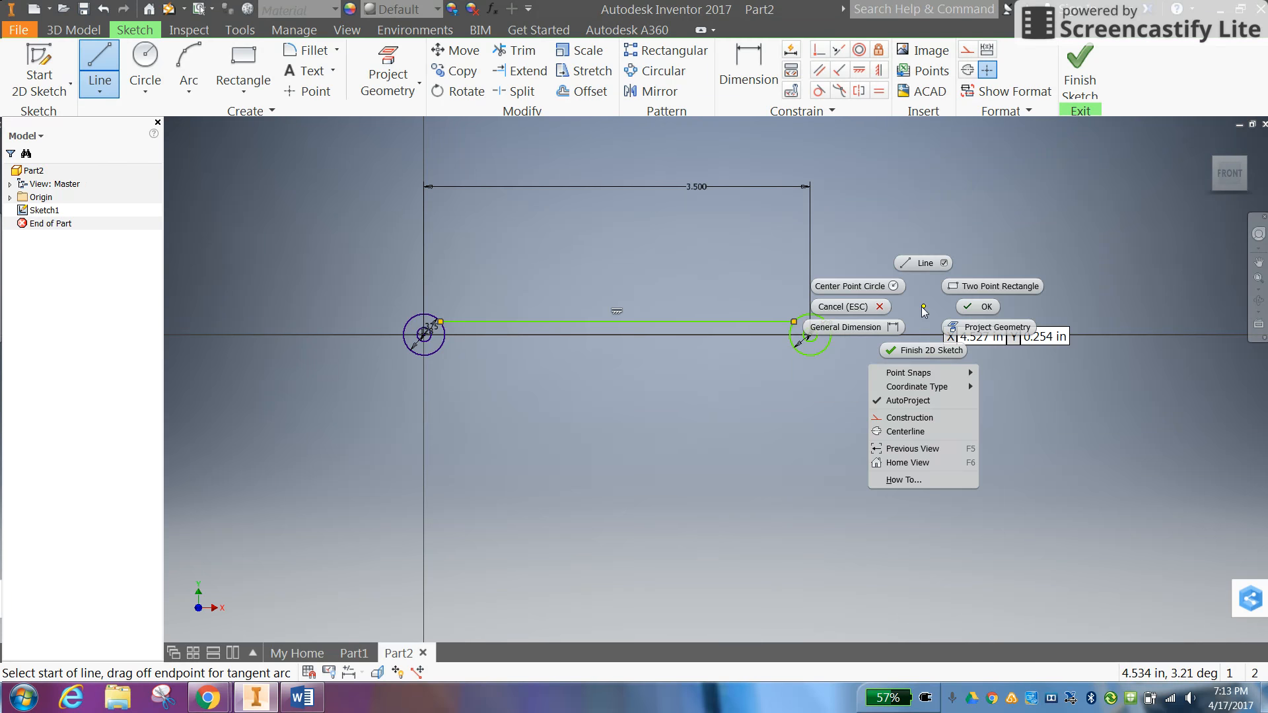
click(964, 308)
Draw a second line below the axis between the outer circles, parallel to the upper one
key(l)
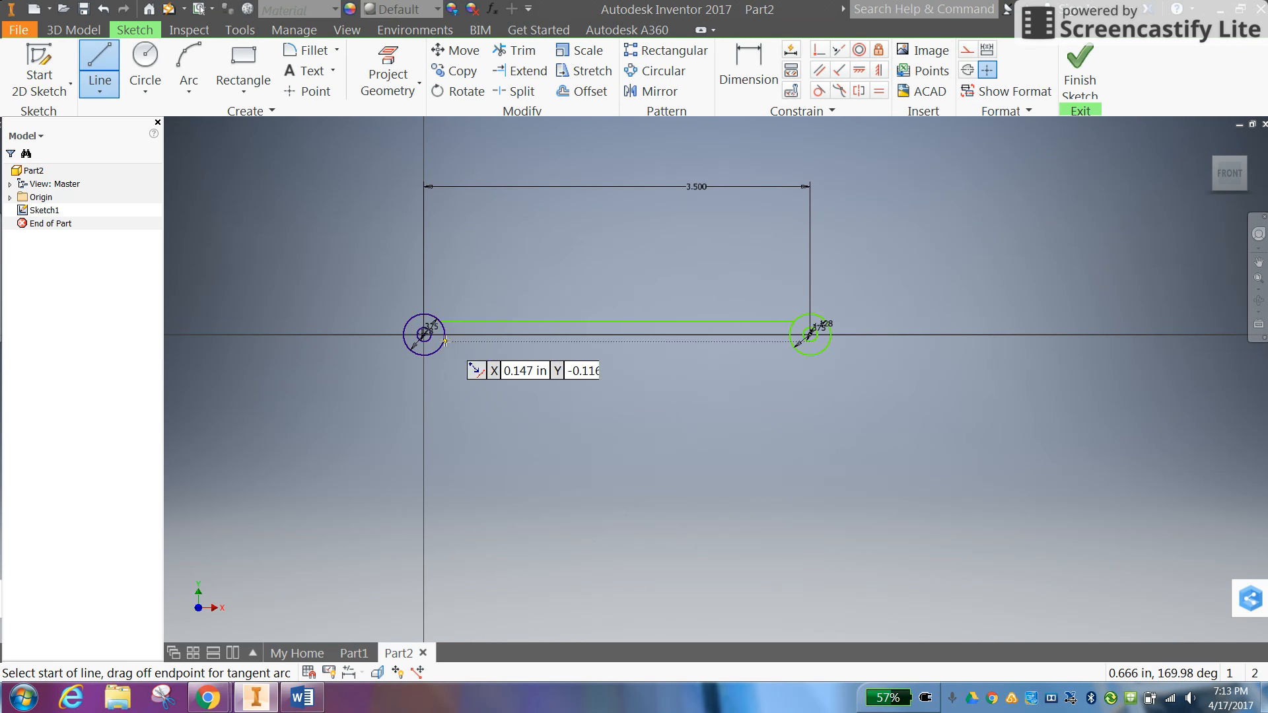
click(438, 349)
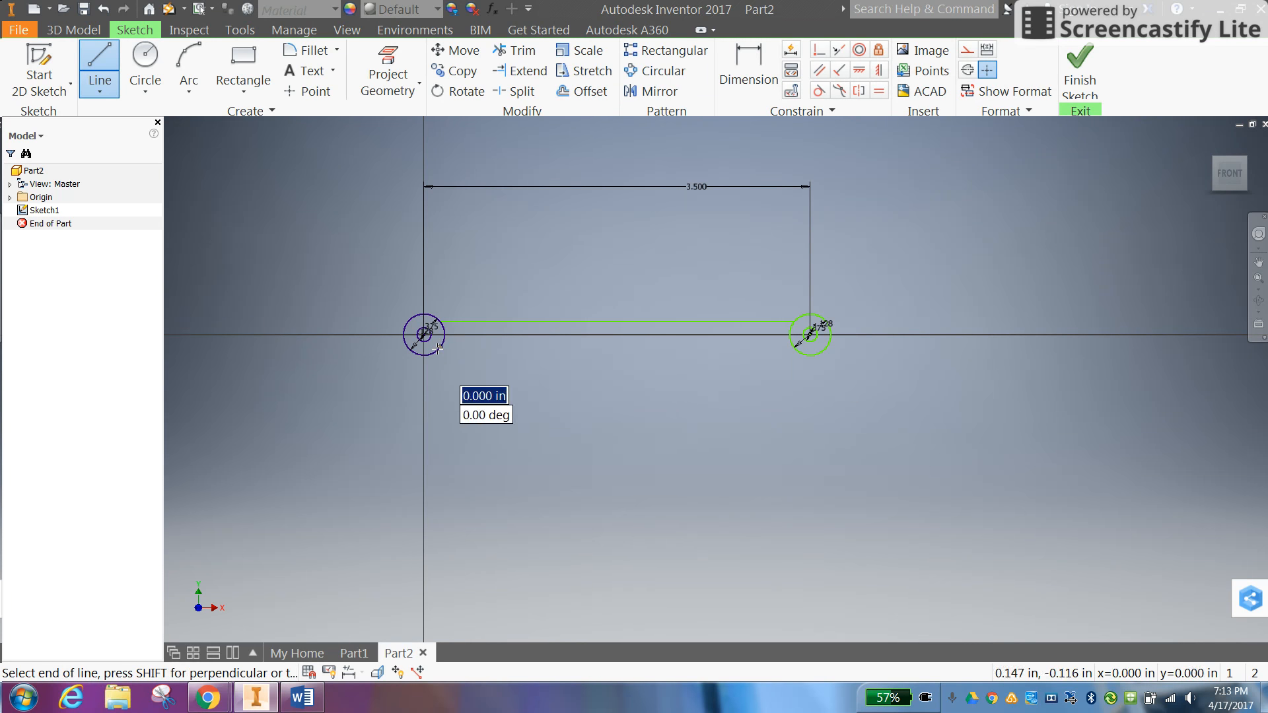
click(794, 348)
right_click(911, 360)
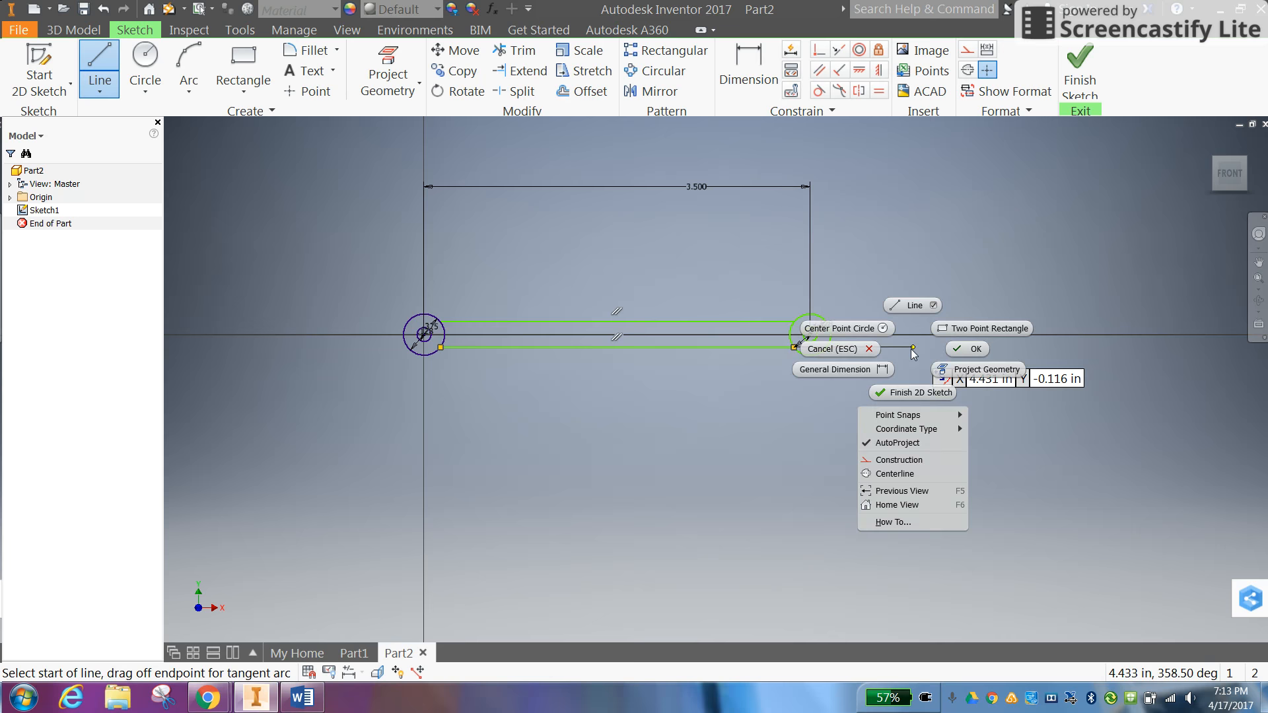
click(954, 357)
Consult the arm's width in the Word drawing and draw a construction line from the origin to the other circles' centre
click(300, 704)
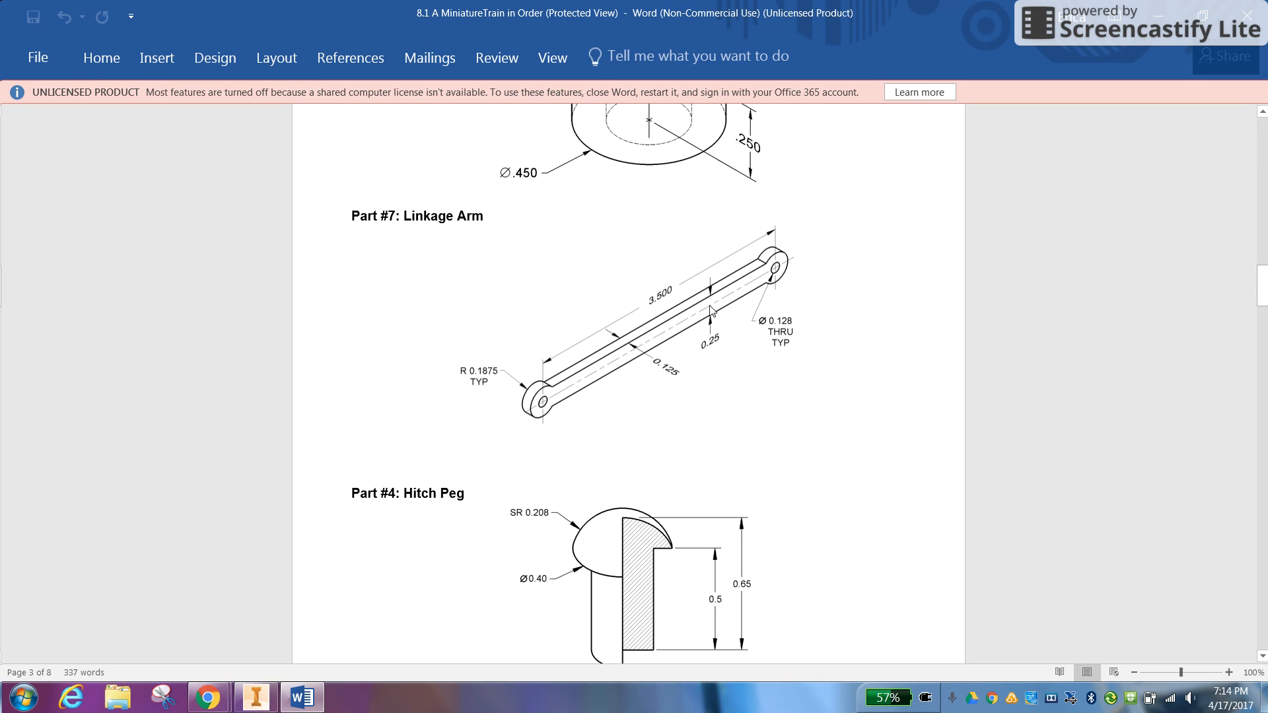
click(268, 701)
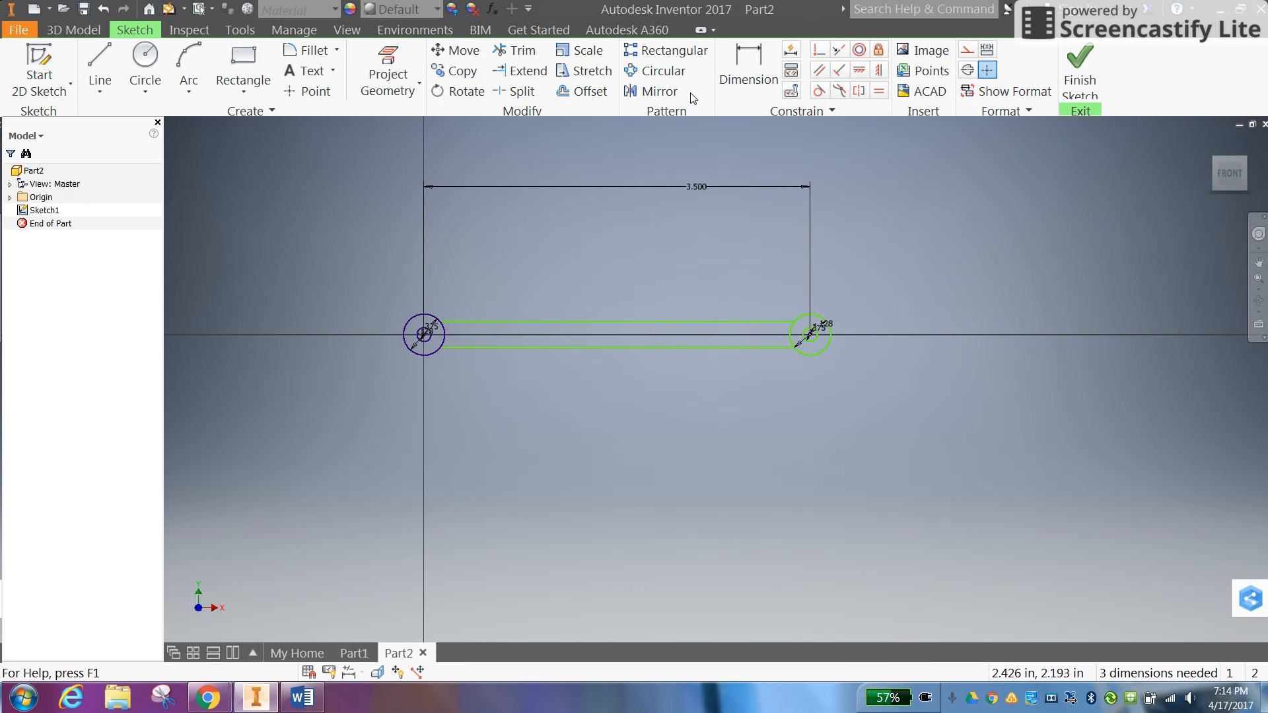
click(87, 74)
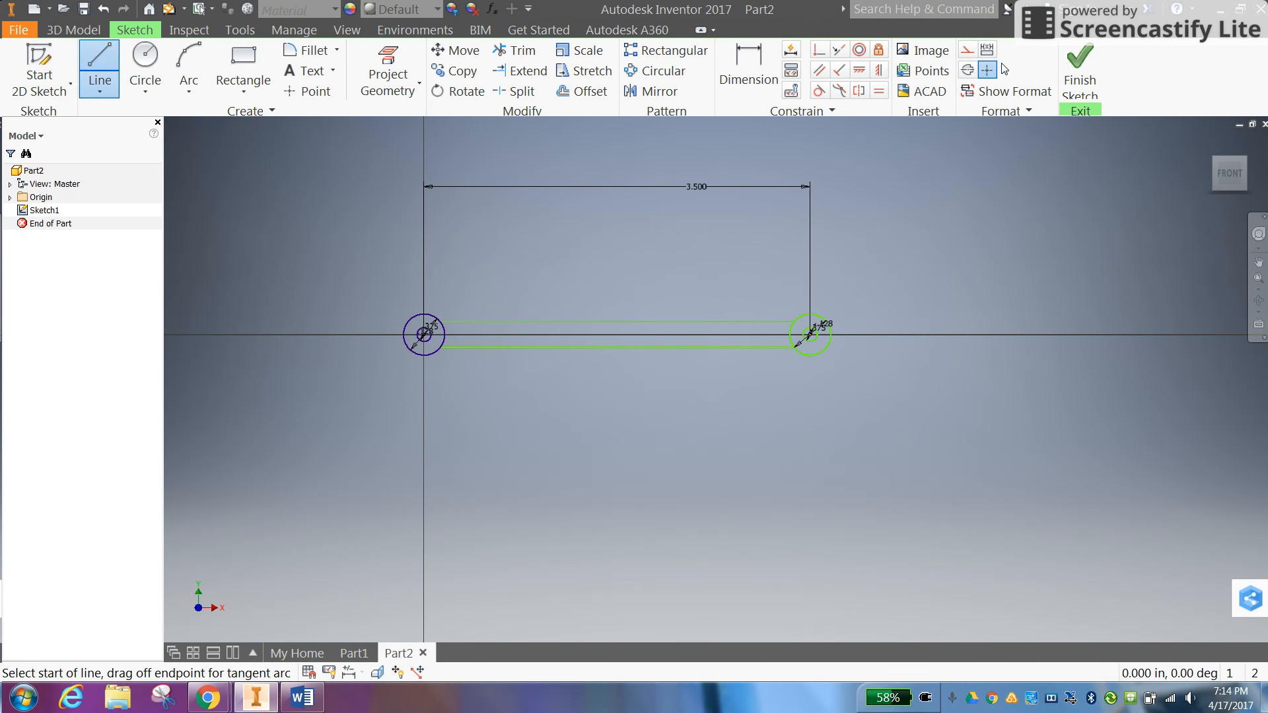
click(423, 335)
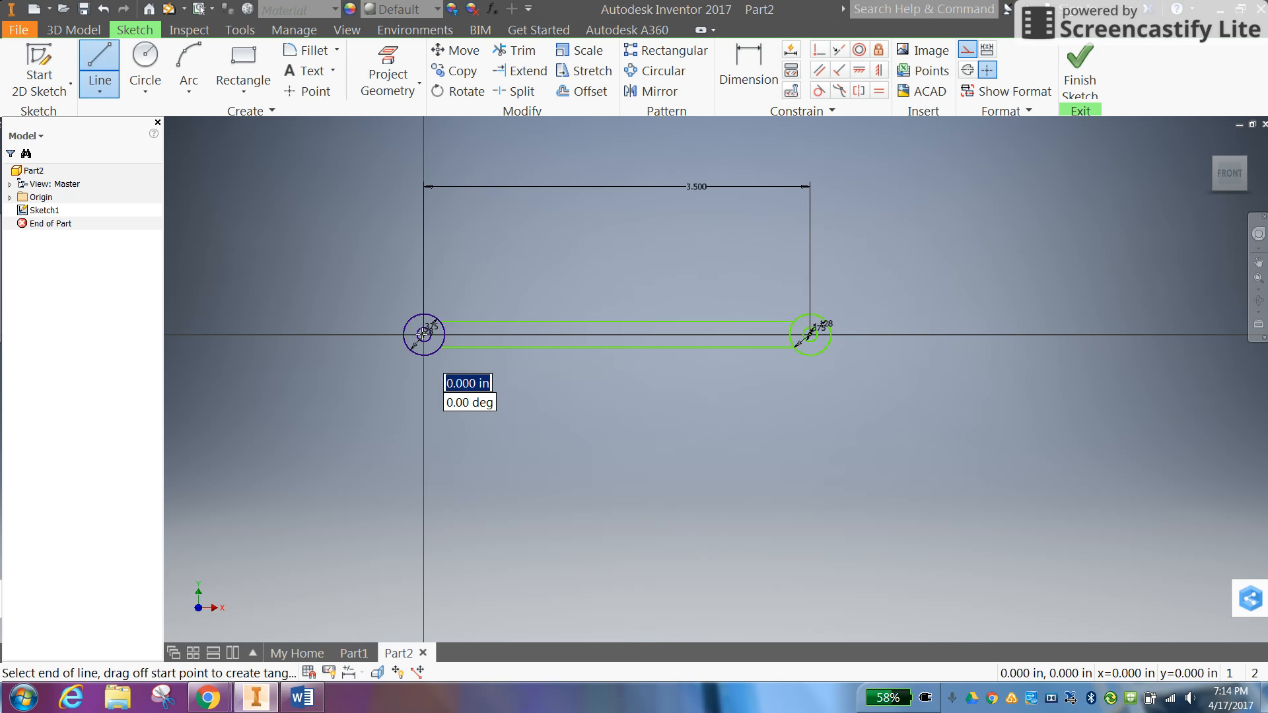
click(809, 335)
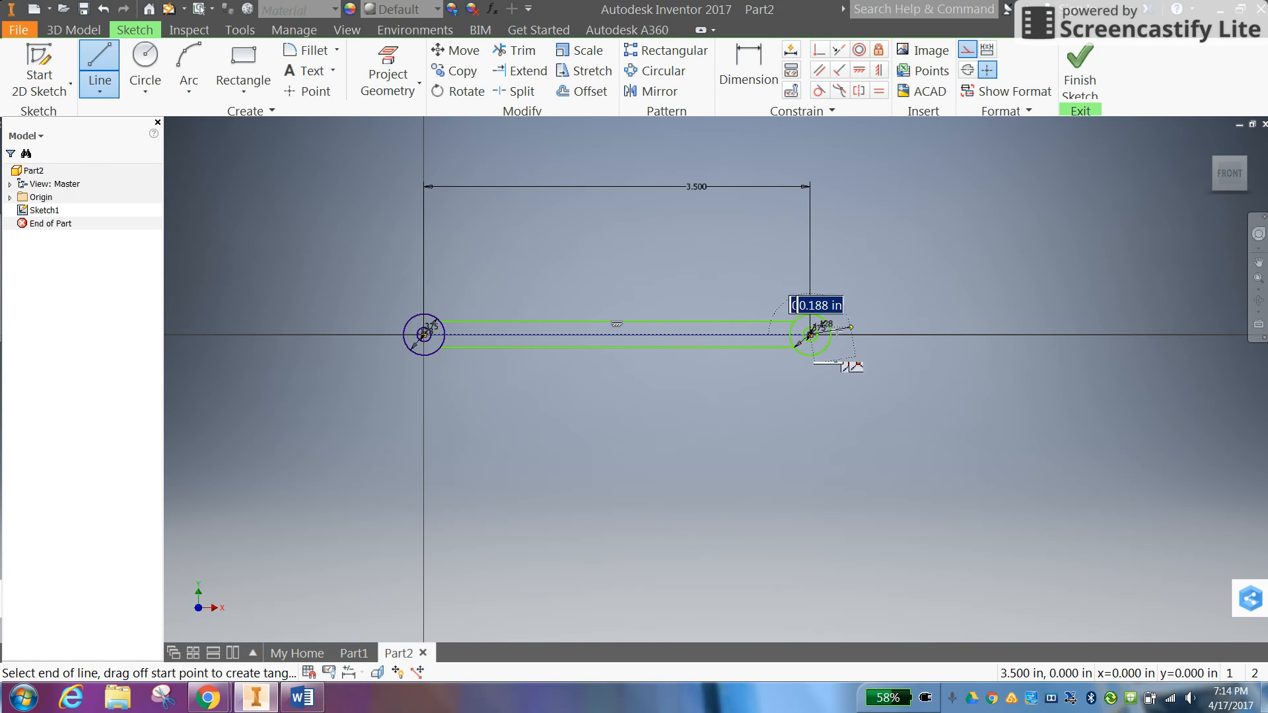
Dimension the distance between the upper line and the construction centreline as .125 in
right_click(908, 321)
click(956, 314)
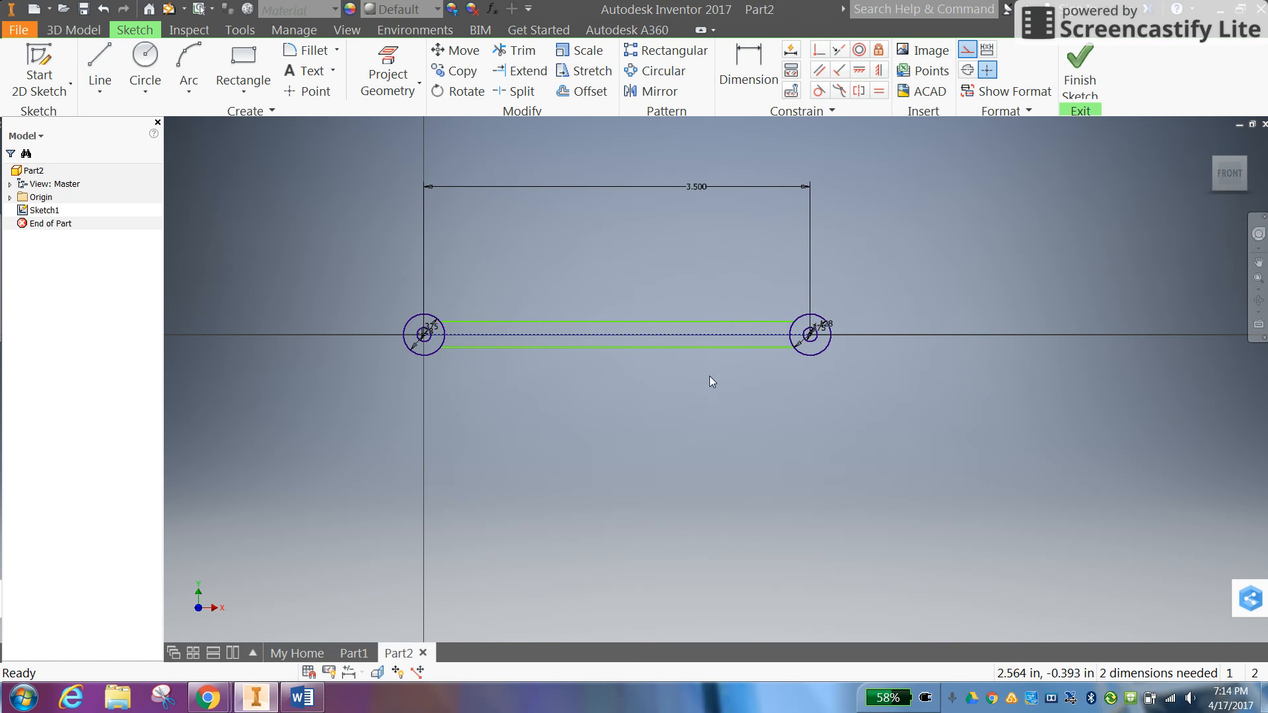
scroll(608, 299, down, 4)
scroll(622, 307, up, 8)
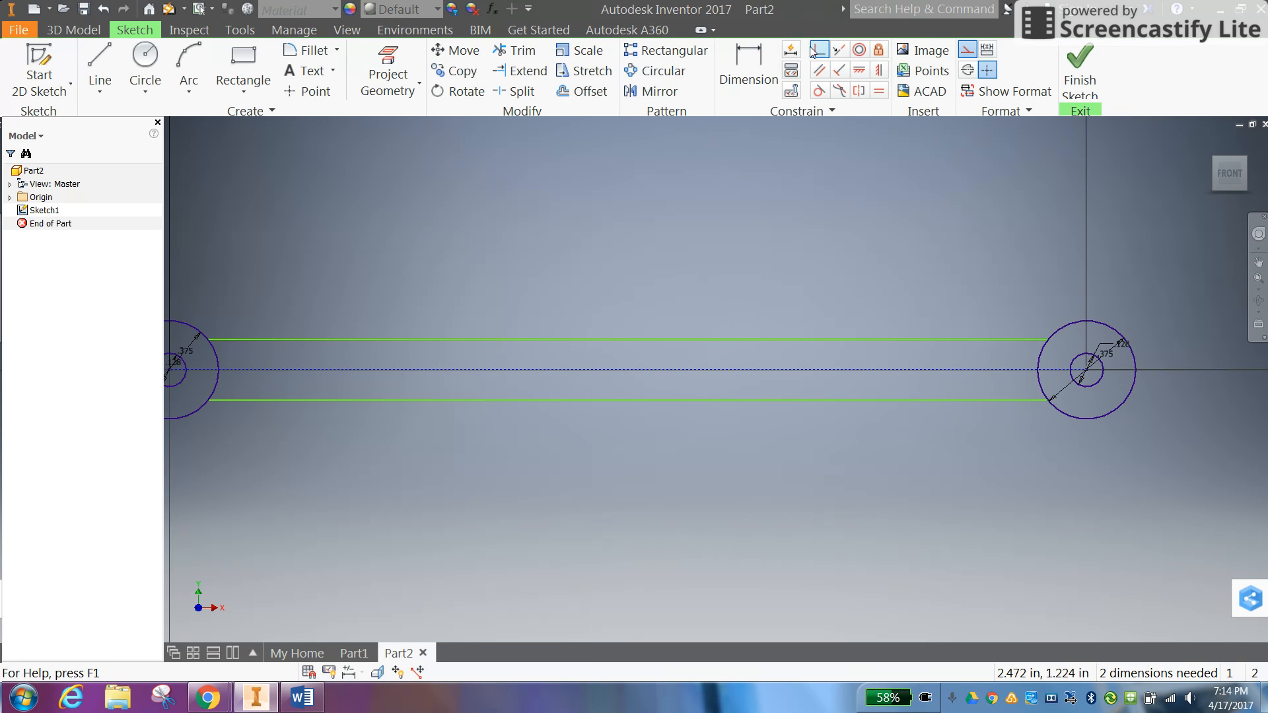
key(d)
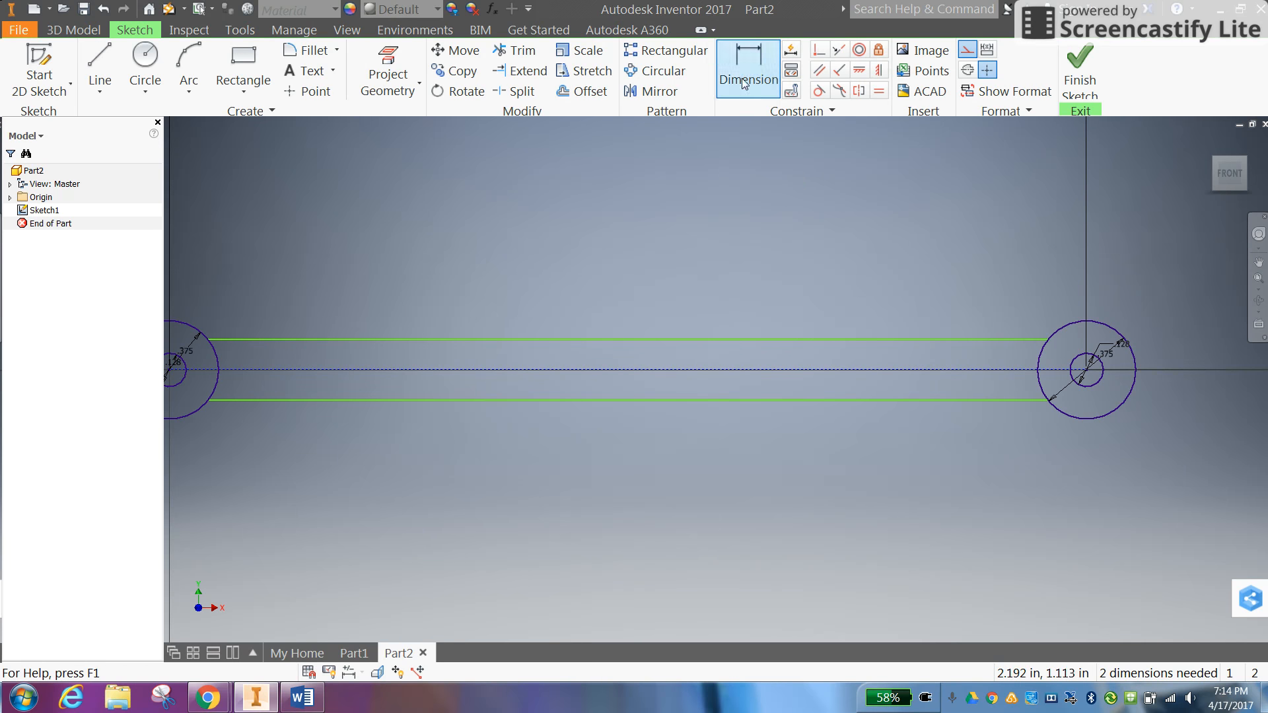
click(715, 339)
click(706, 371)
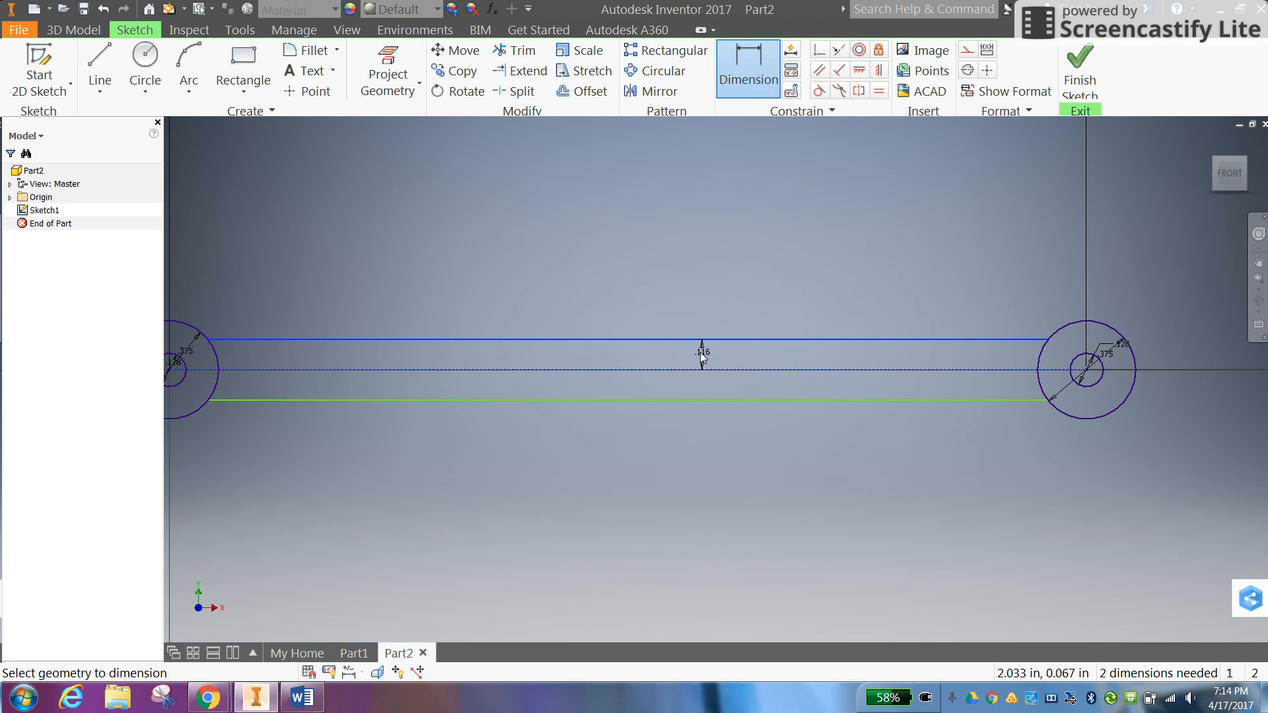
click(703, 355)
text(12)
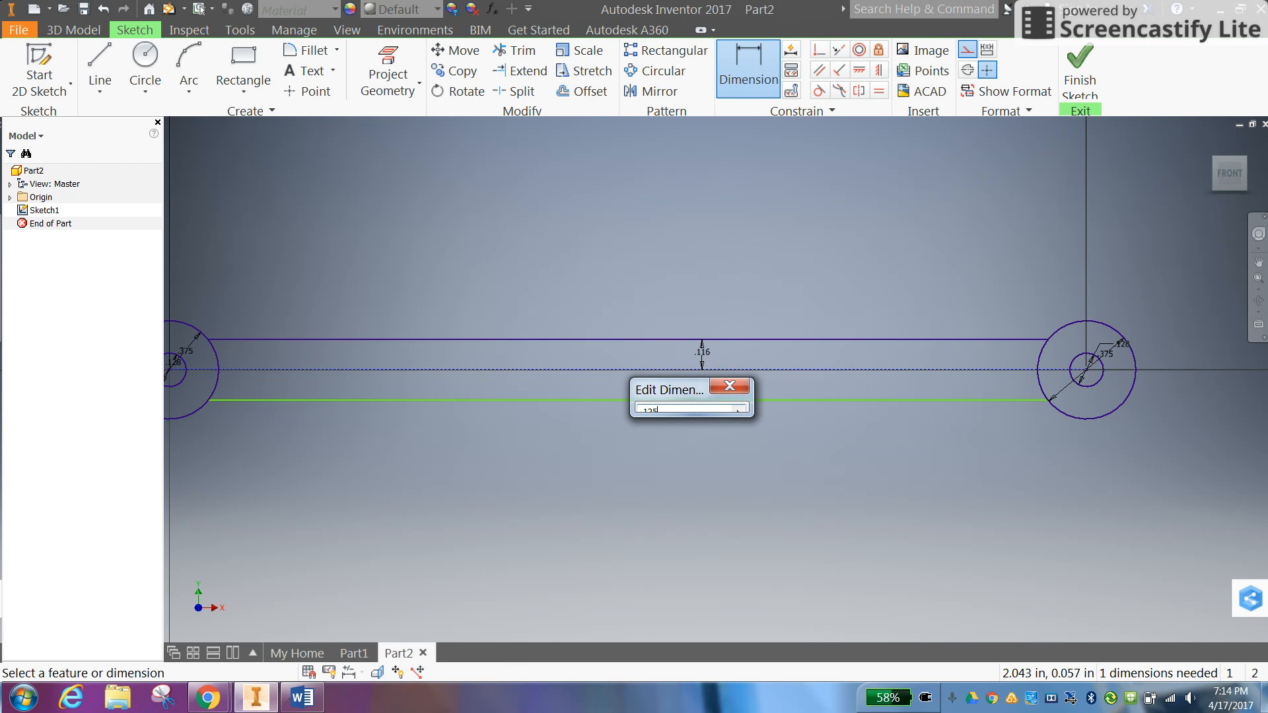
text(5)
key(Return)
Dimension the distance between the construction centreline and the lower line as .25/2
click(736, 370)
click(727, 399)
click(731, 390)
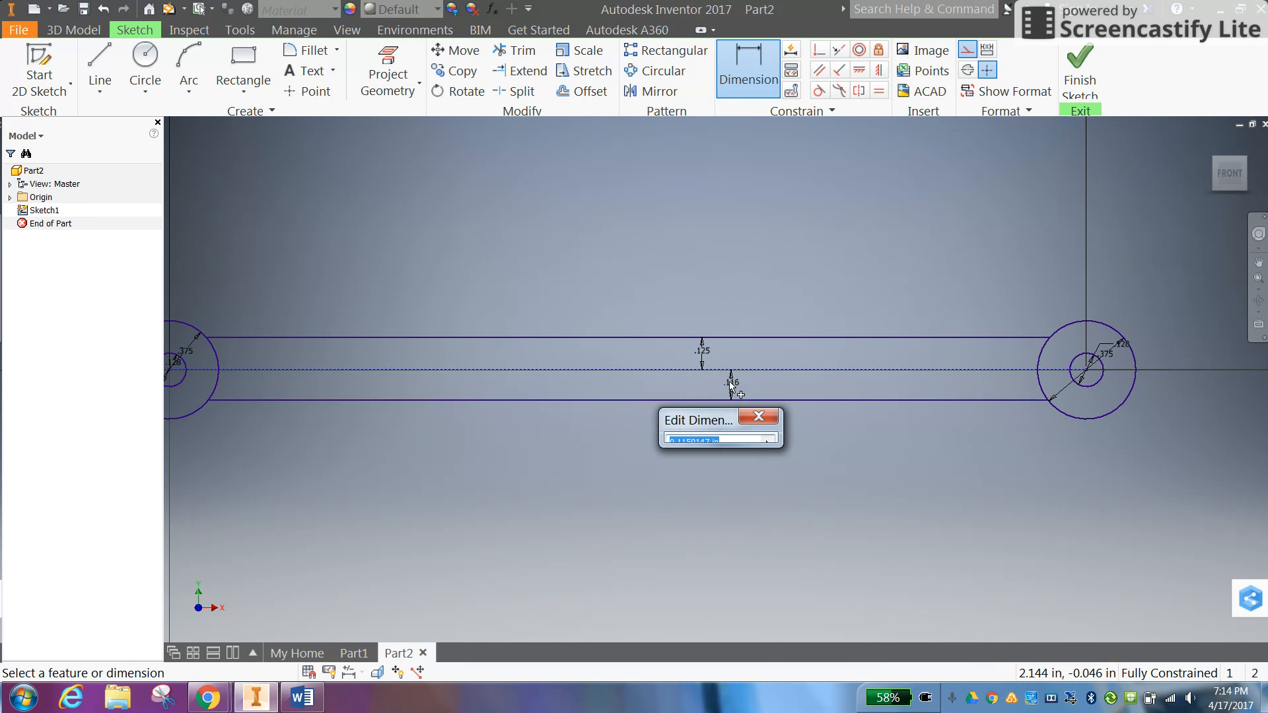
text(3)
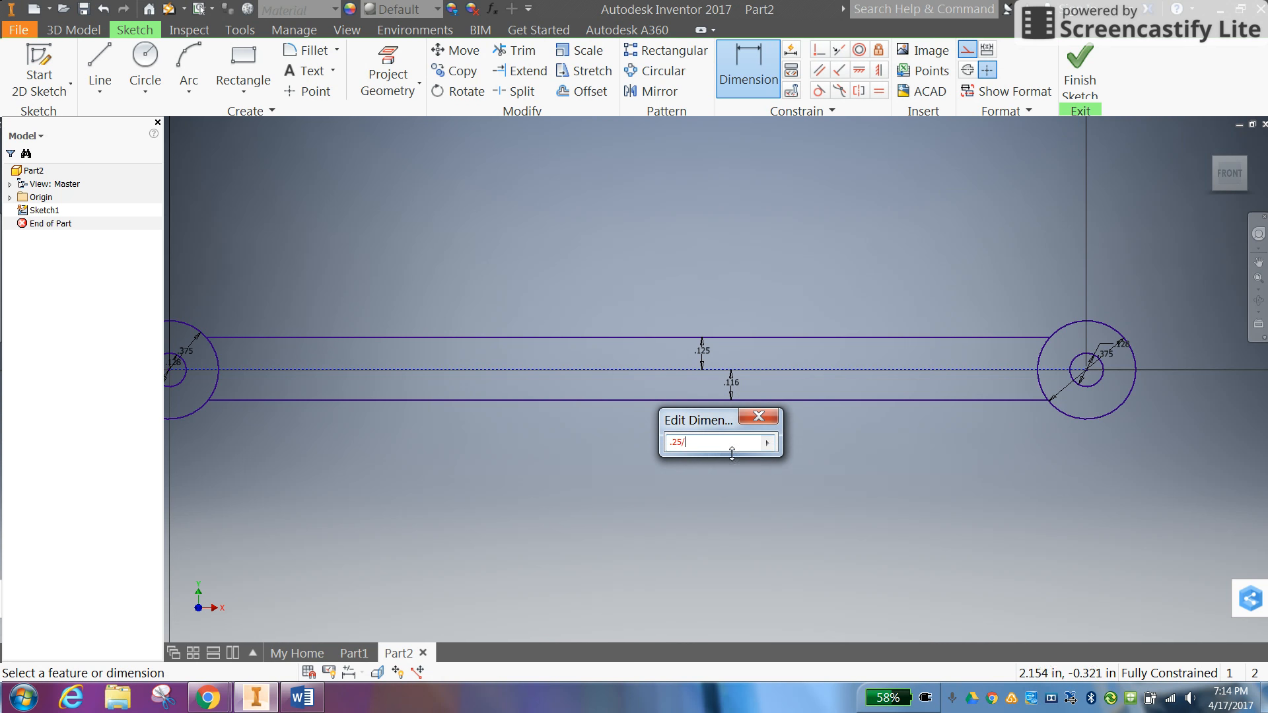
text(2)
key(Return)
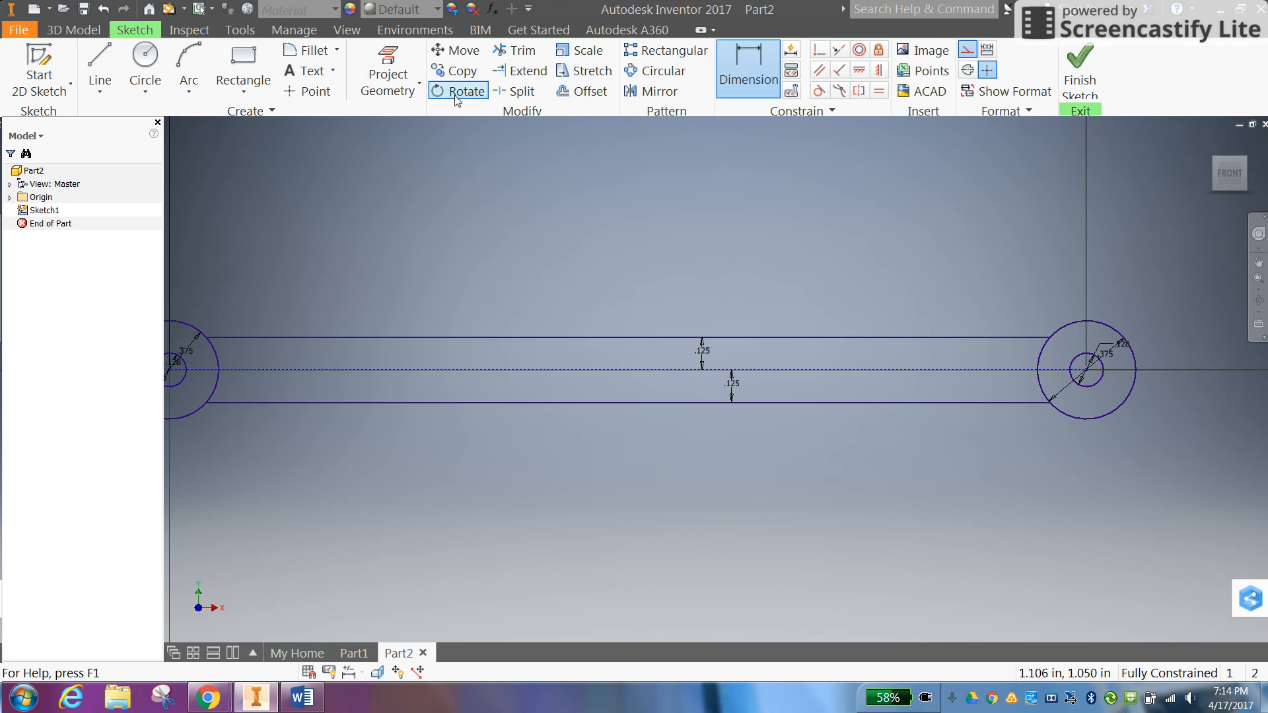
Trim away the arcs of both outer circles lying between the two parallel lines, and finish the sketch
click(515, 51)
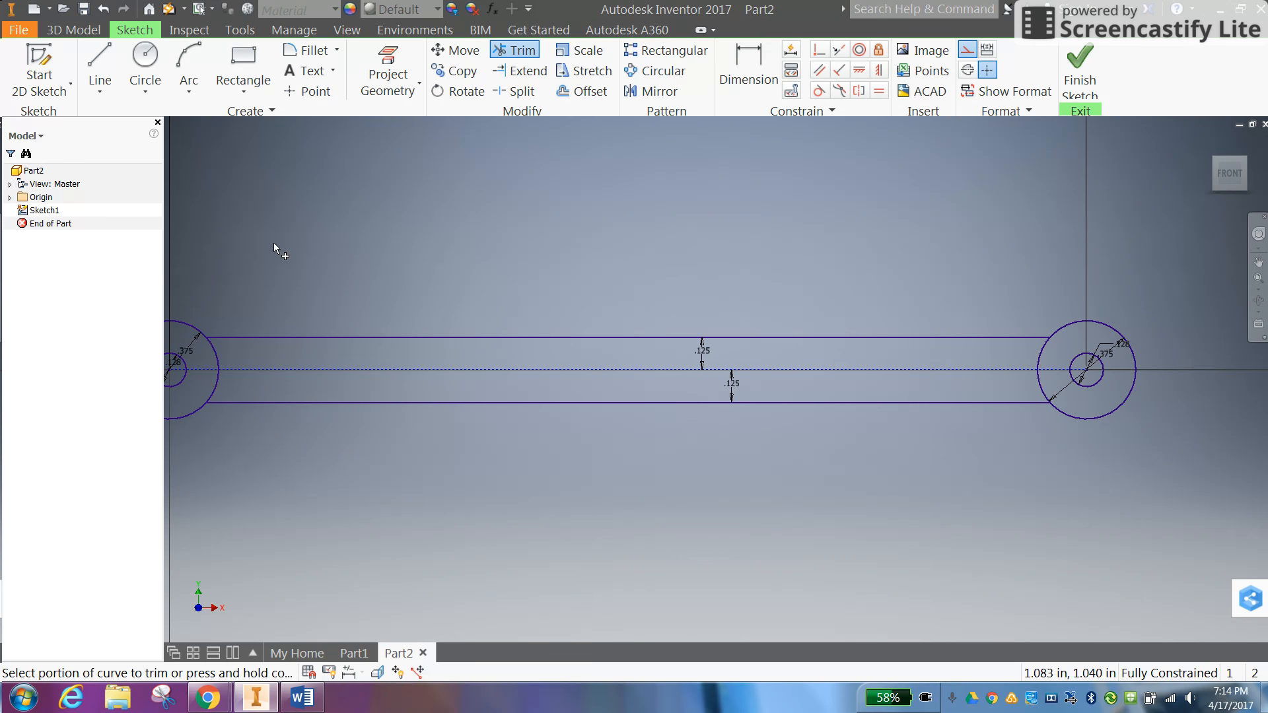
click(216, 370)
click(1037, 358)
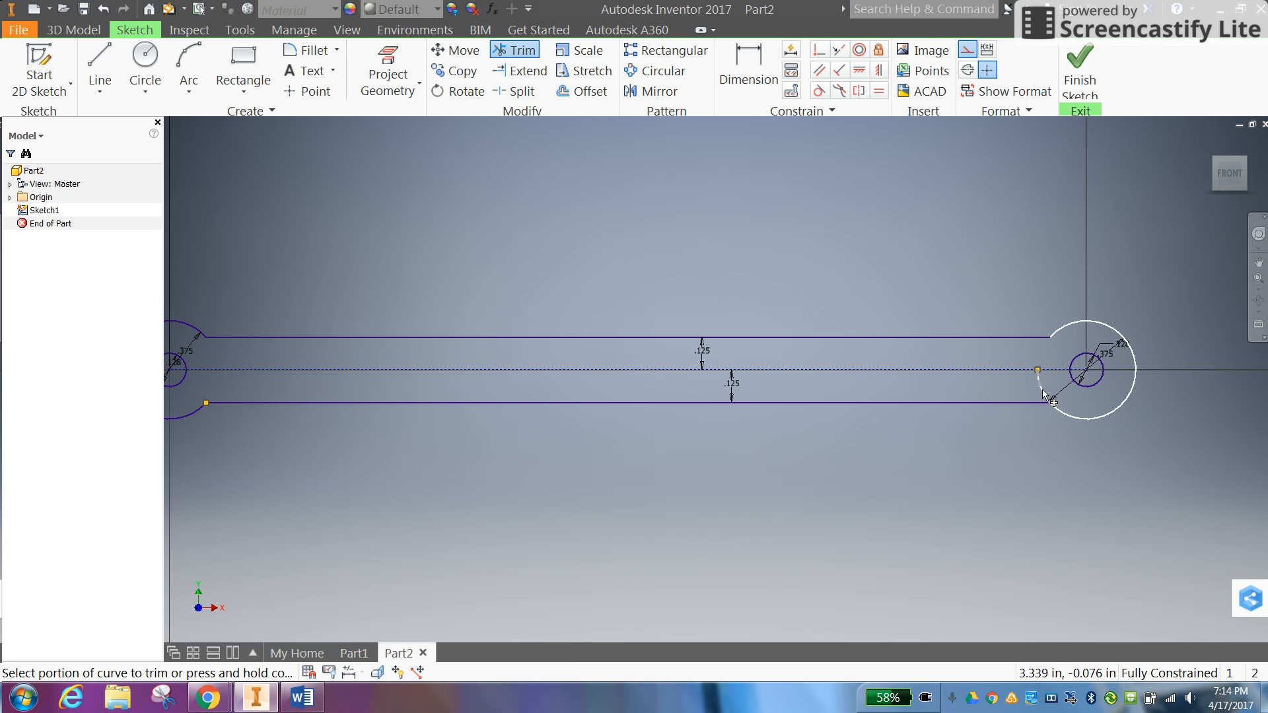
click(1039, 391)
middle_drag(485, 408, 596, 391)
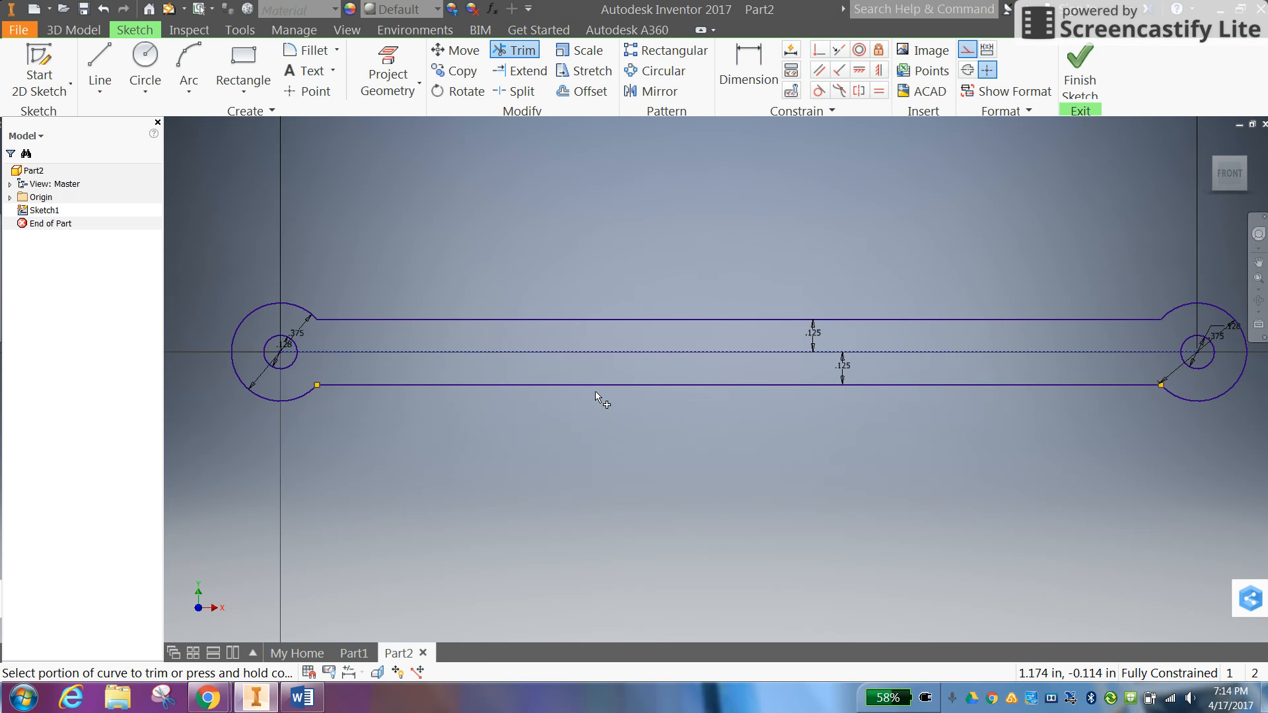
right_click(933, 245)
click(937, 286)
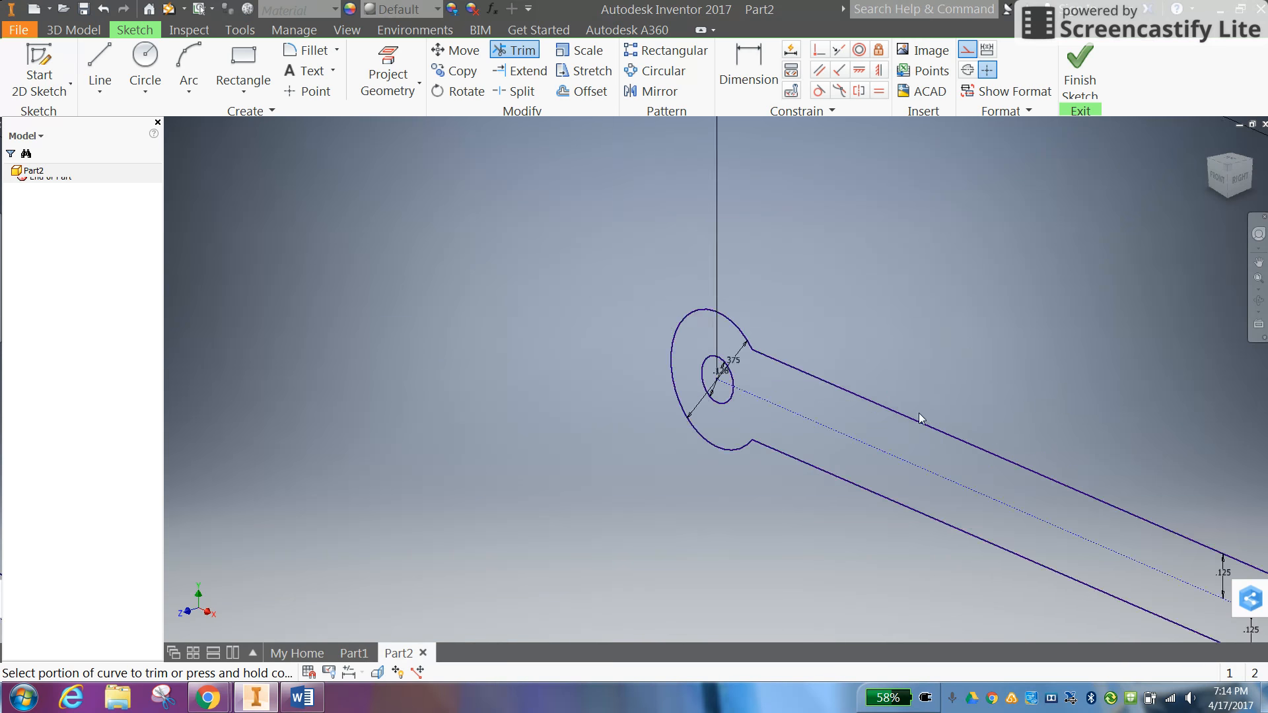
middle_drag(1016, 438, 798, 387)
scroll(799, 389, down, 4)
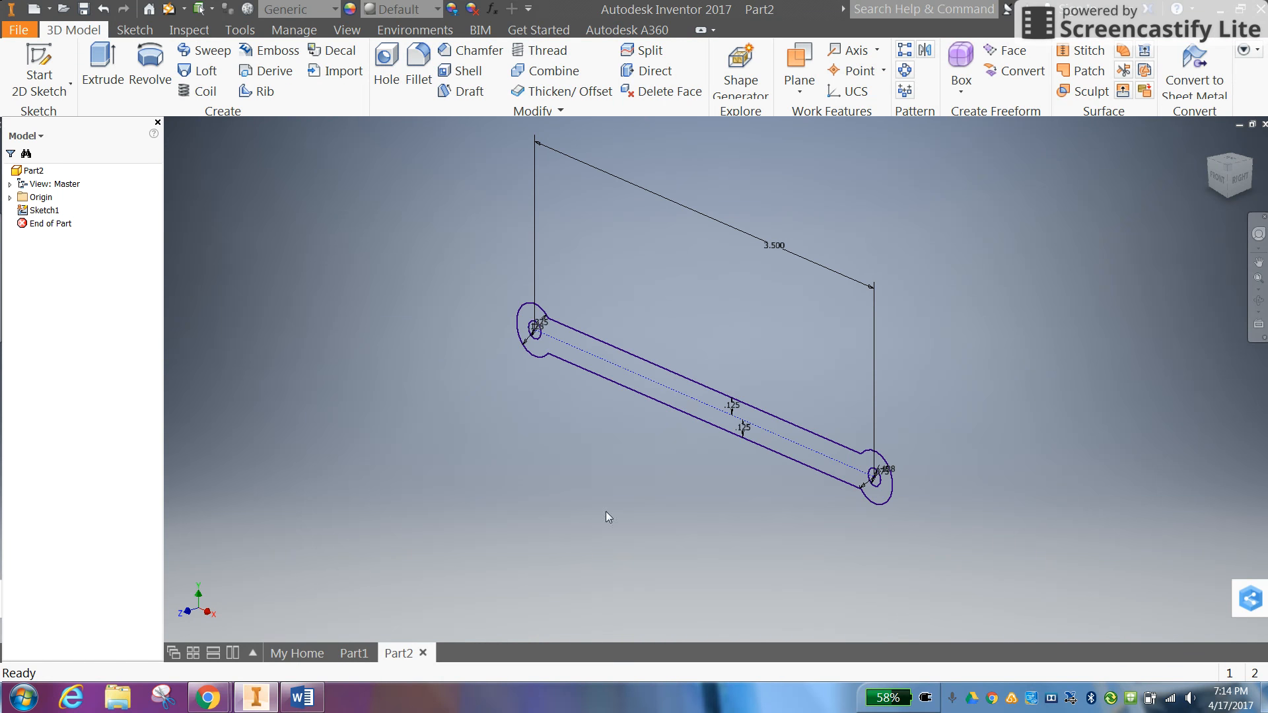
Check the linkage arm's thickness in the Word drawing and extrude the arm profile .125 in in Inventor
click(323, 704)
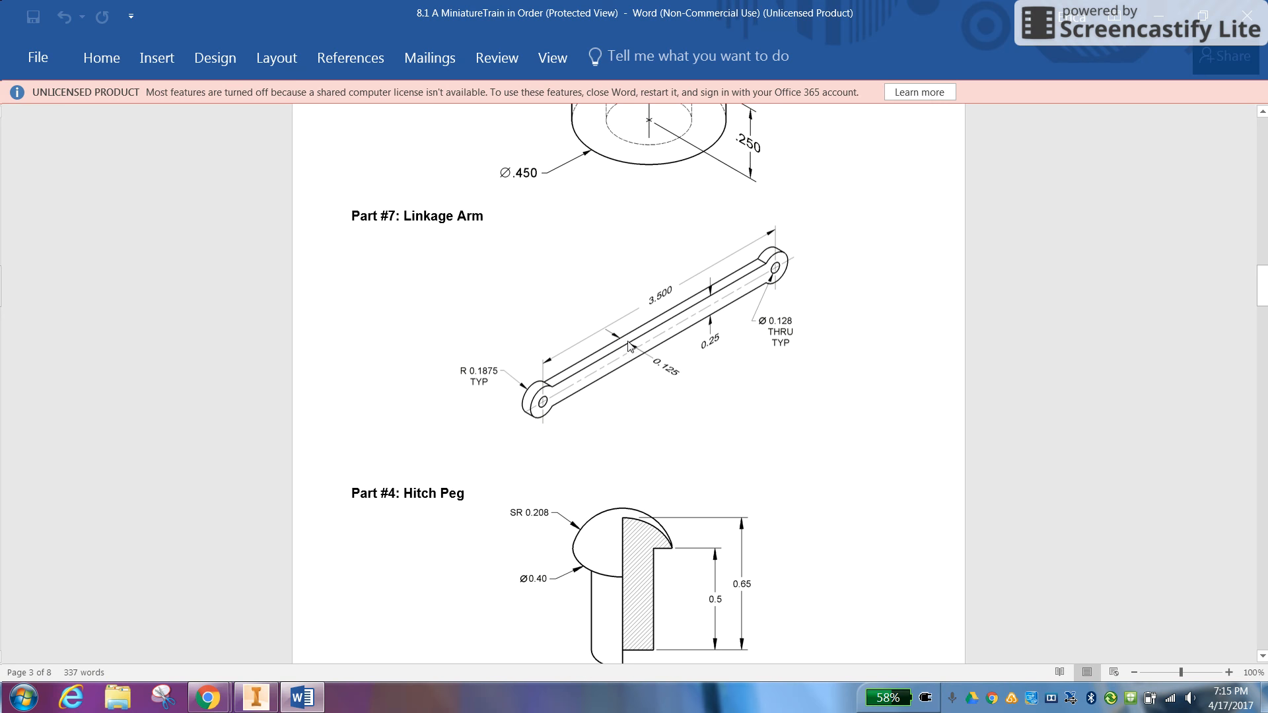
click(257, 700)
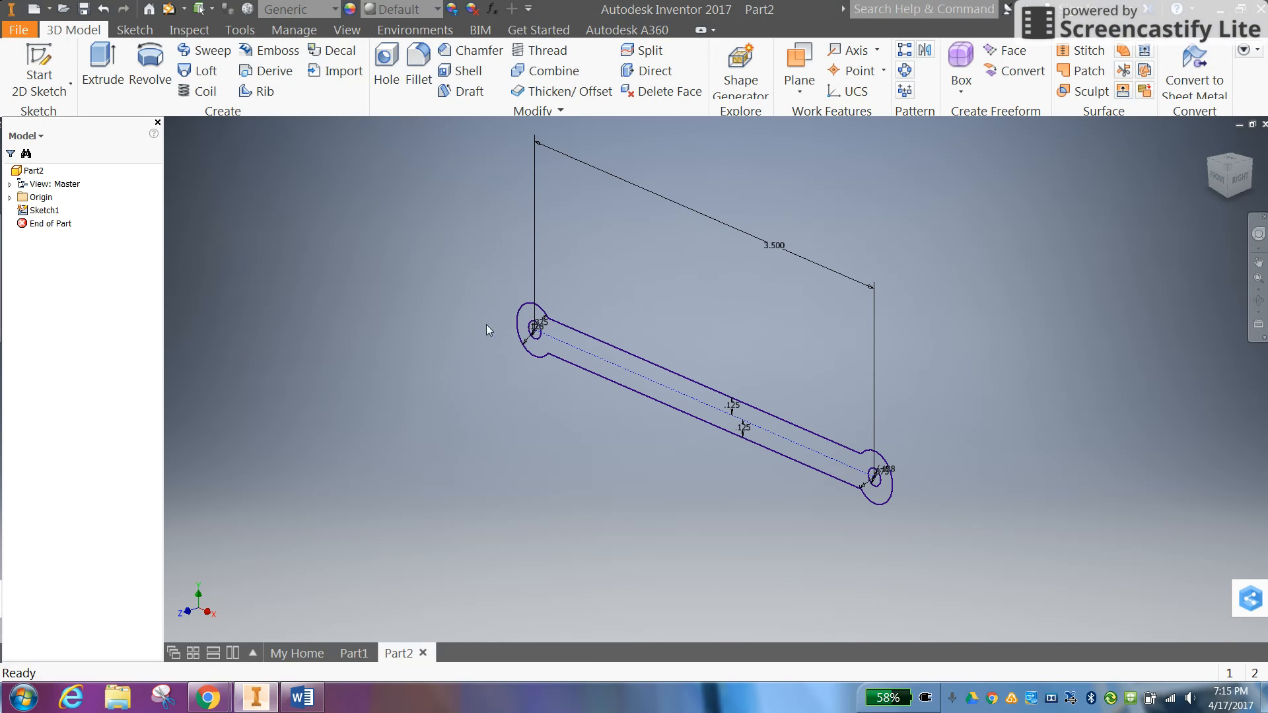
click(96, 66)
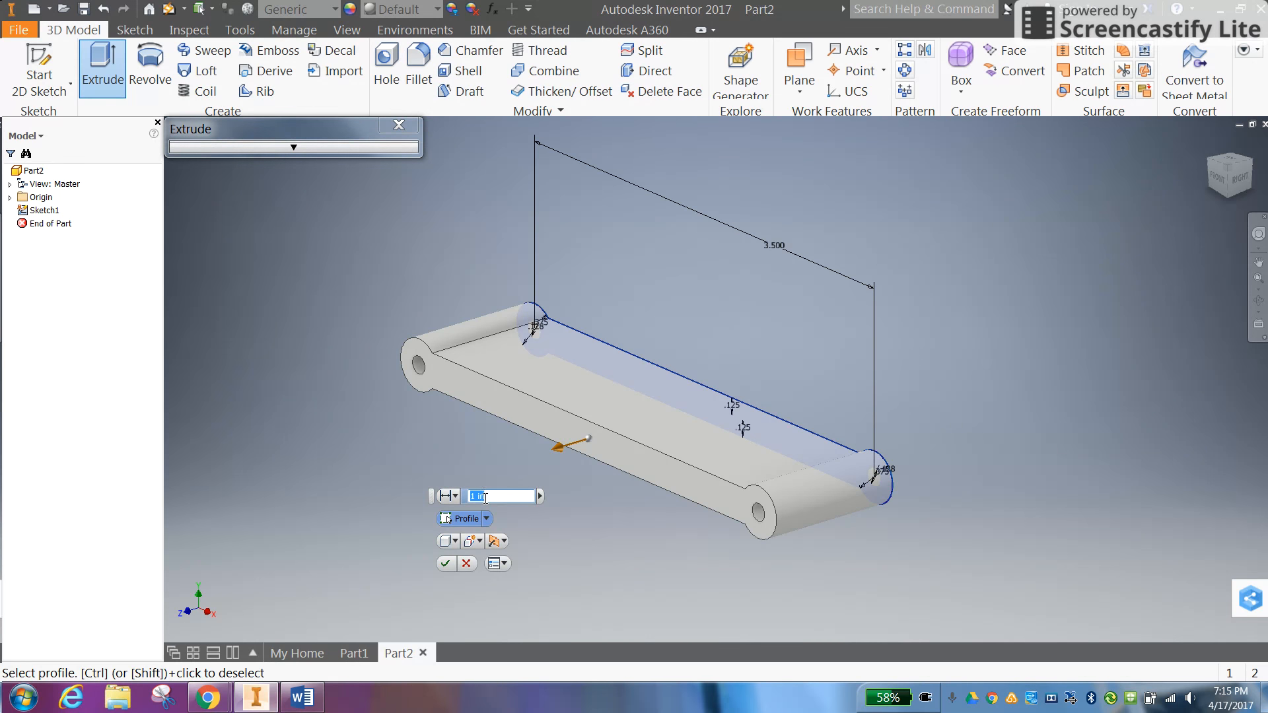
text(.125)
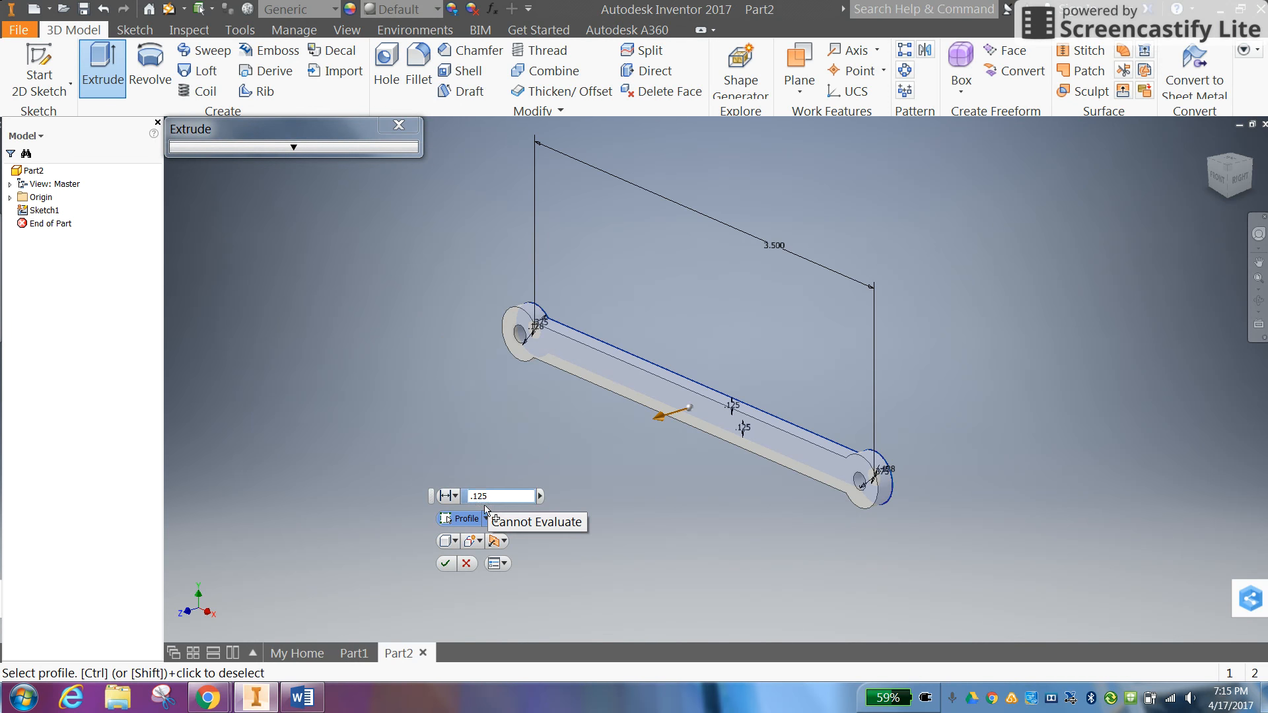
click(444, 562)
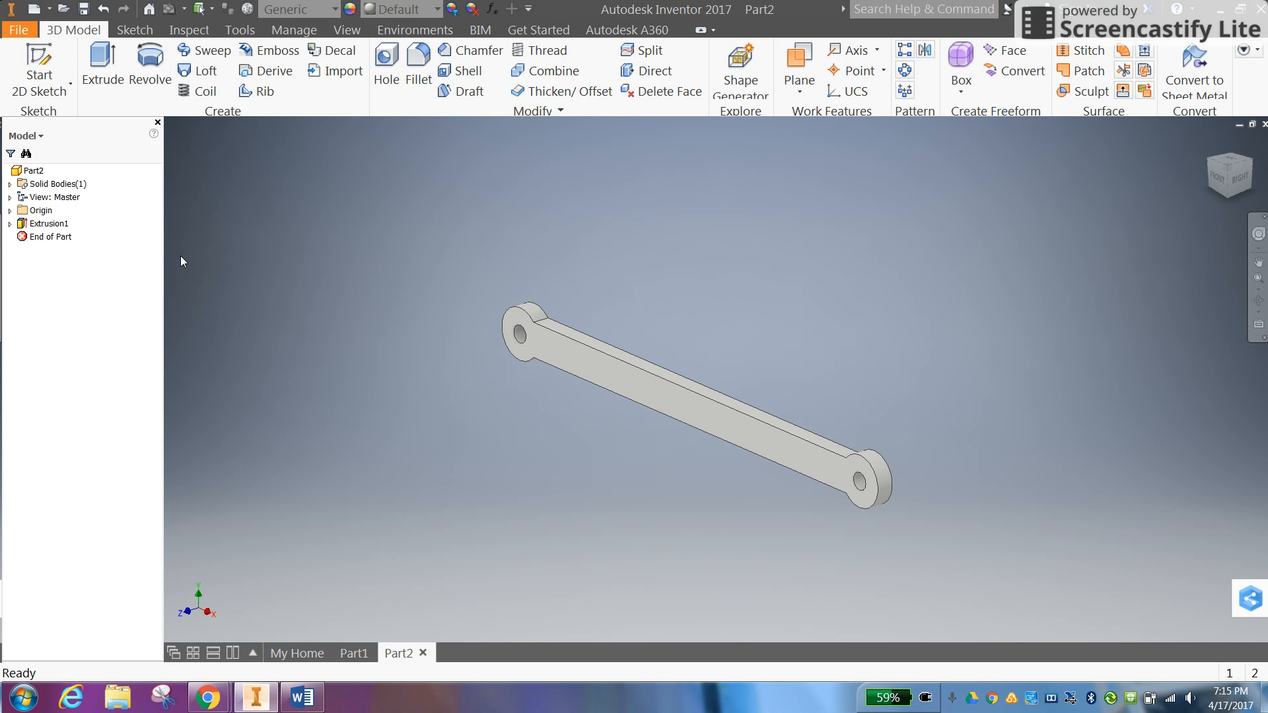
Open the part's iProperties, update its physical properties and highlight the volume value
click(19, 30)
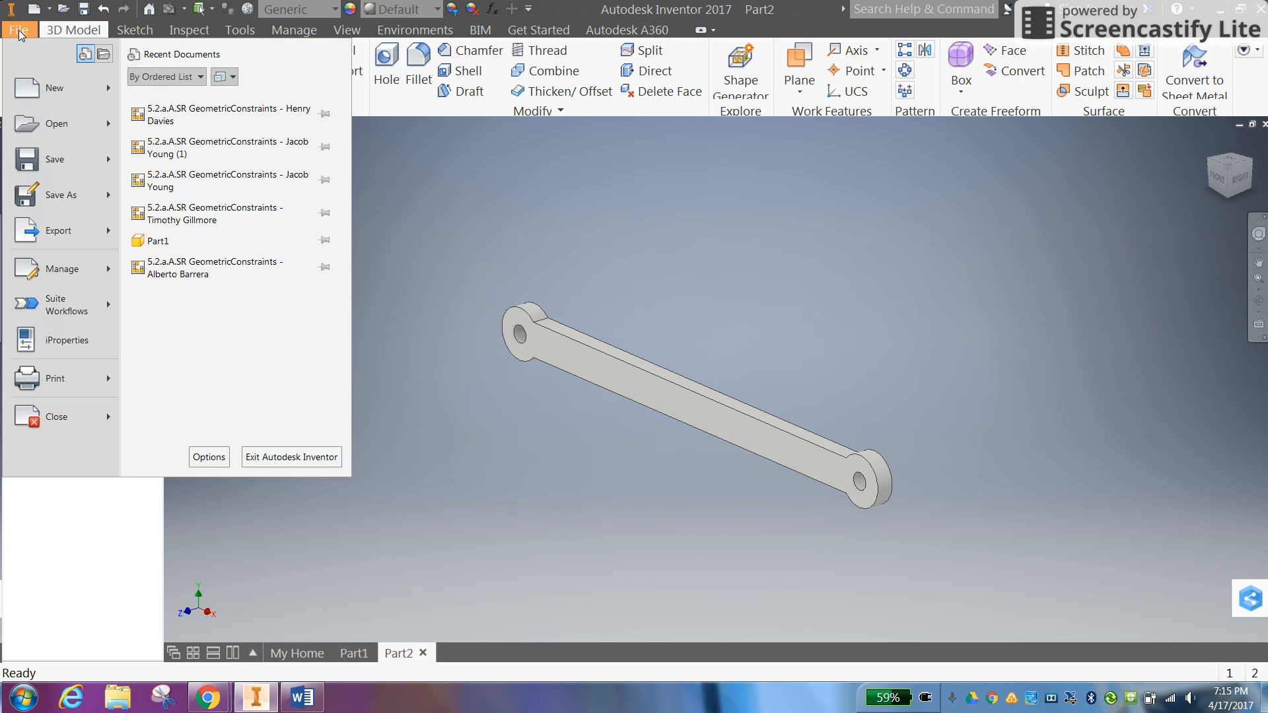
click(66, 342)
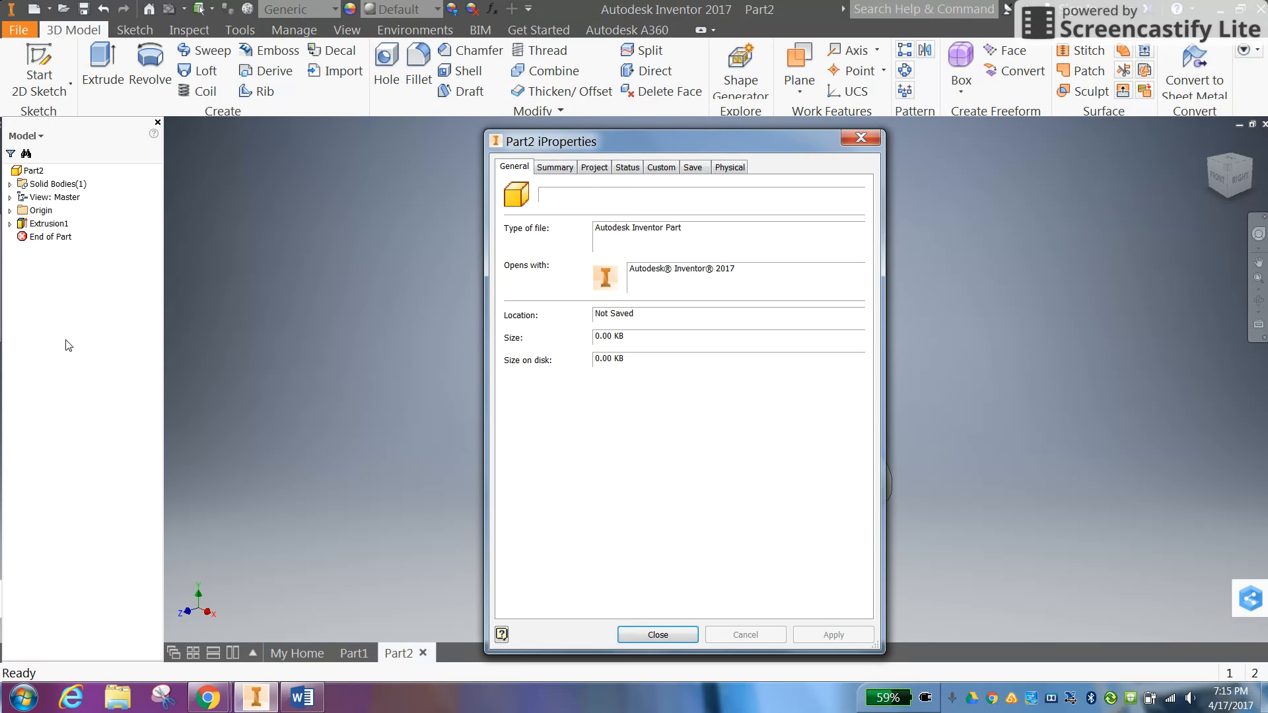
click(729, 168)
click(820, 204)
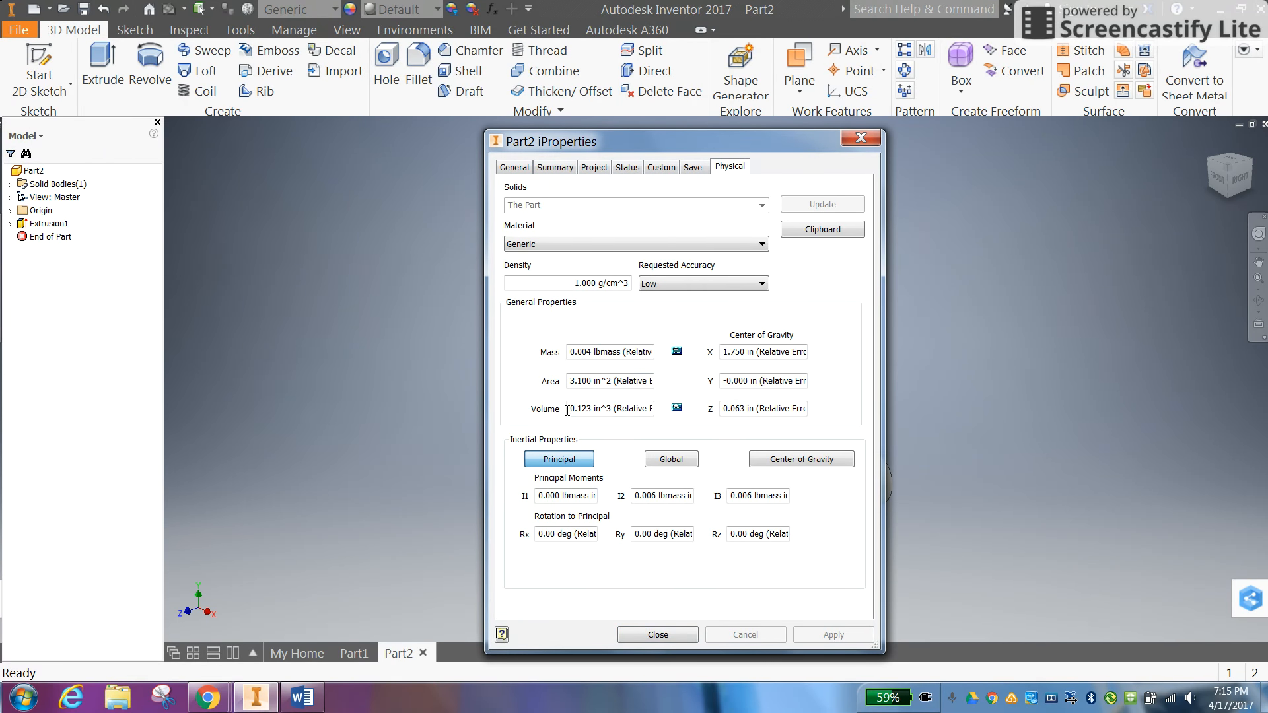
drag(570, 410, 610, 411)
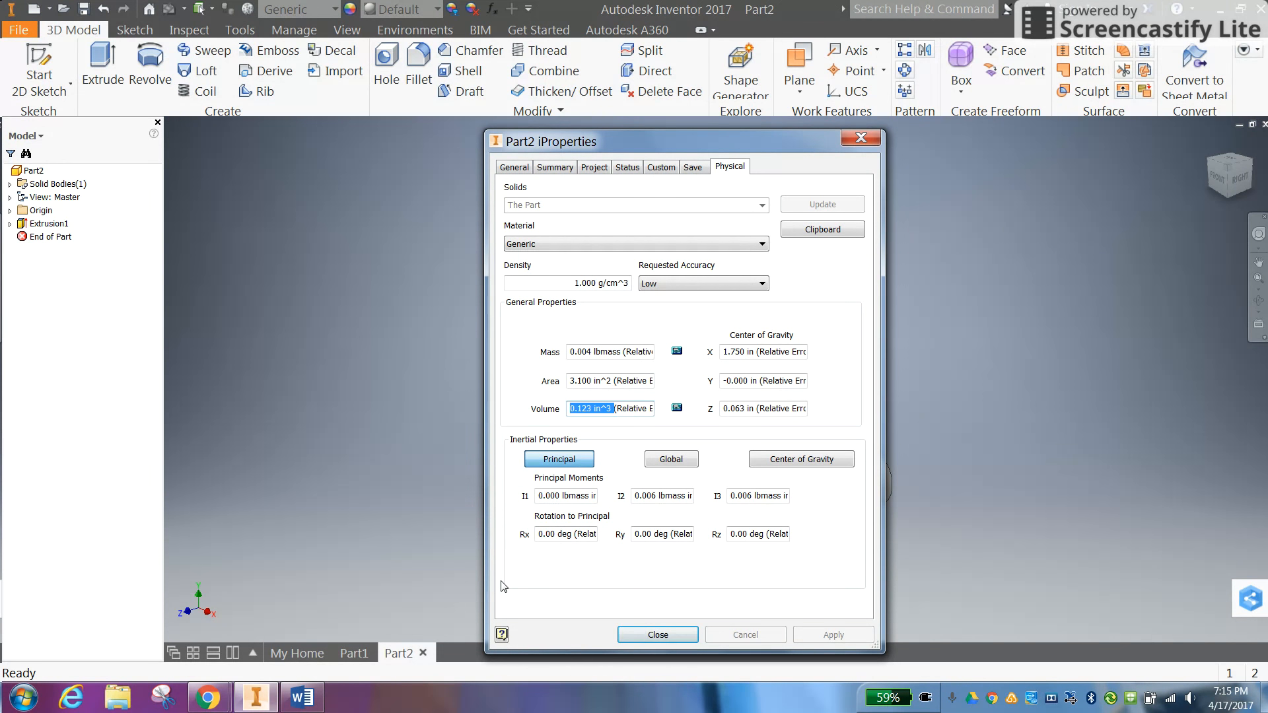
drag(675, 144, 676, 85)
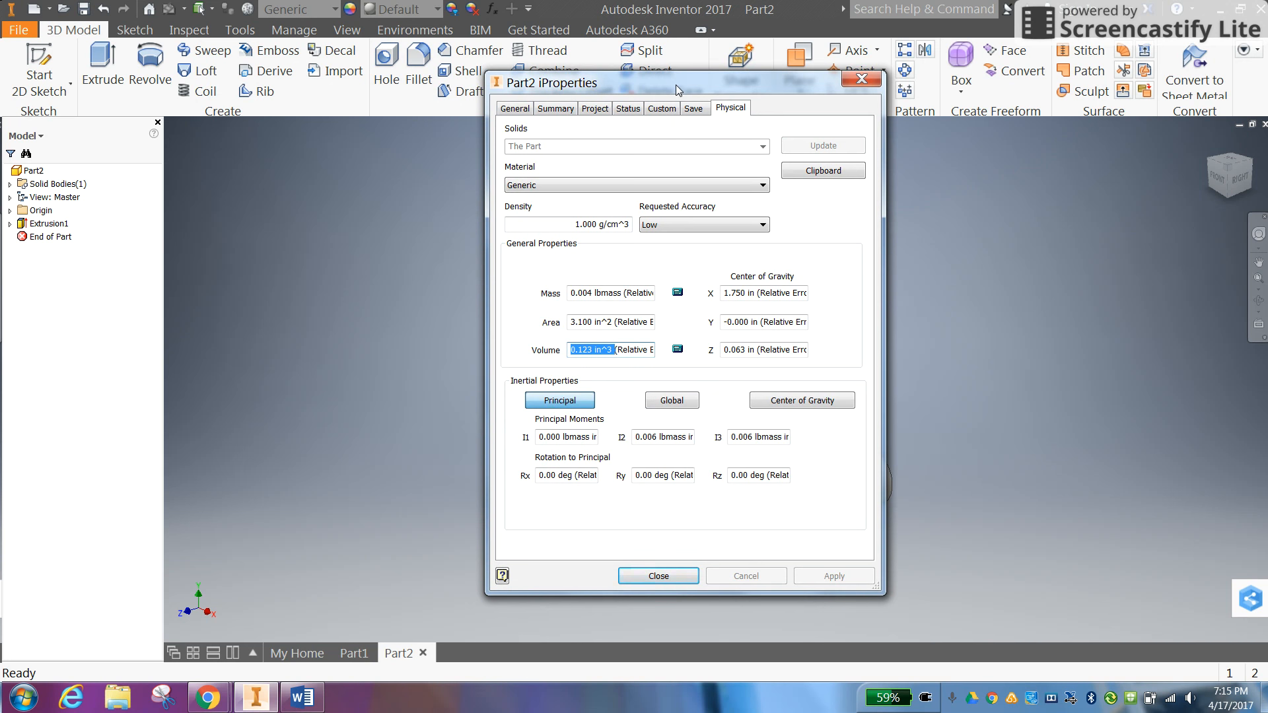